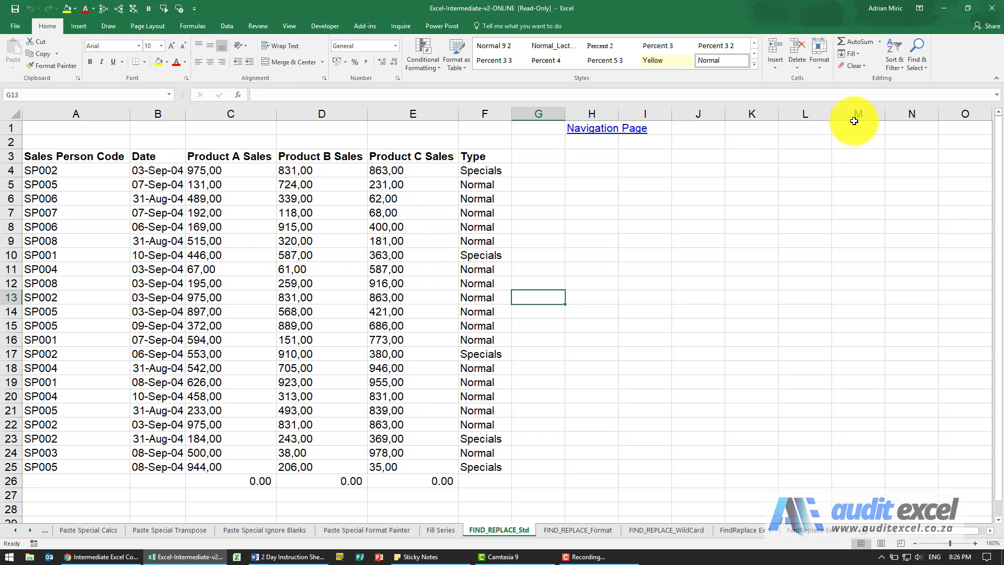
- Open Home > Find & Select and choose Replace to bring up the Find and Replace dialog
left_click(922, 64)
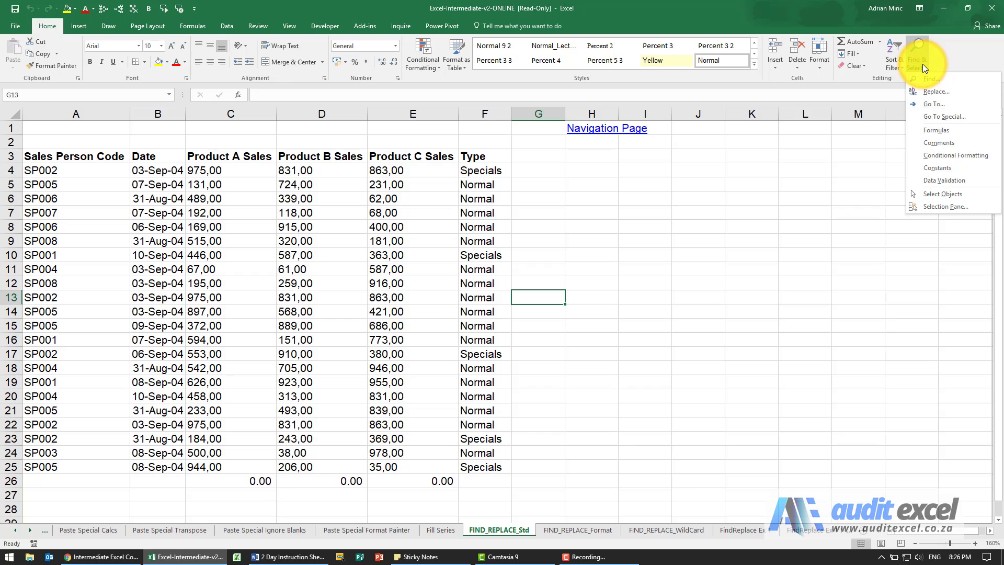
left_click(933, 92)
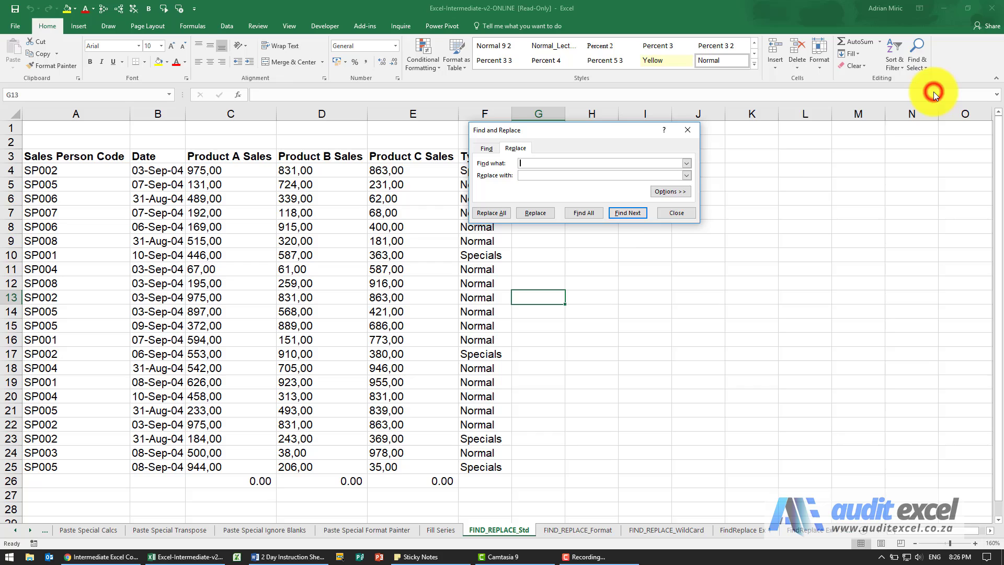
left_click(484, 150)
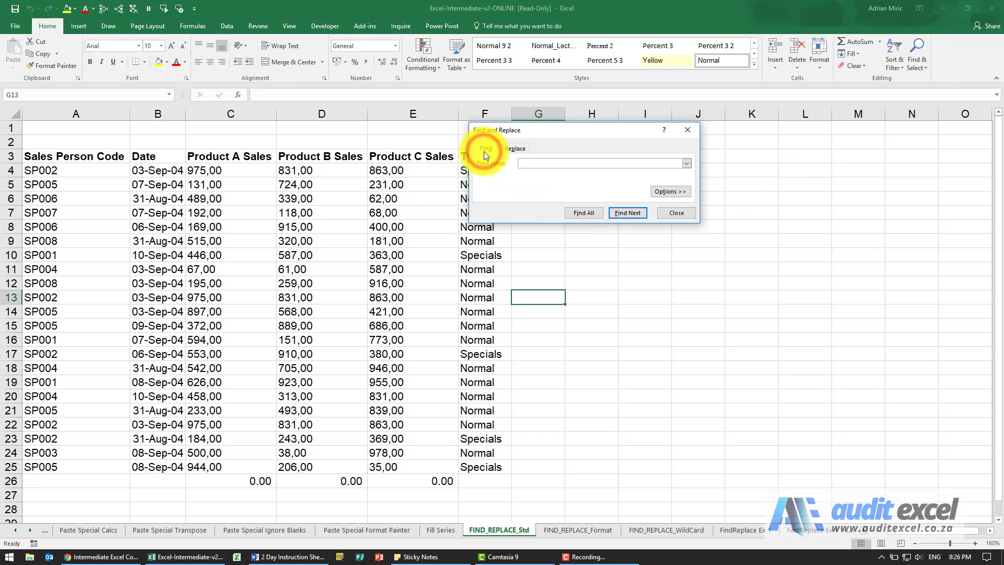
left_click(514, 150)
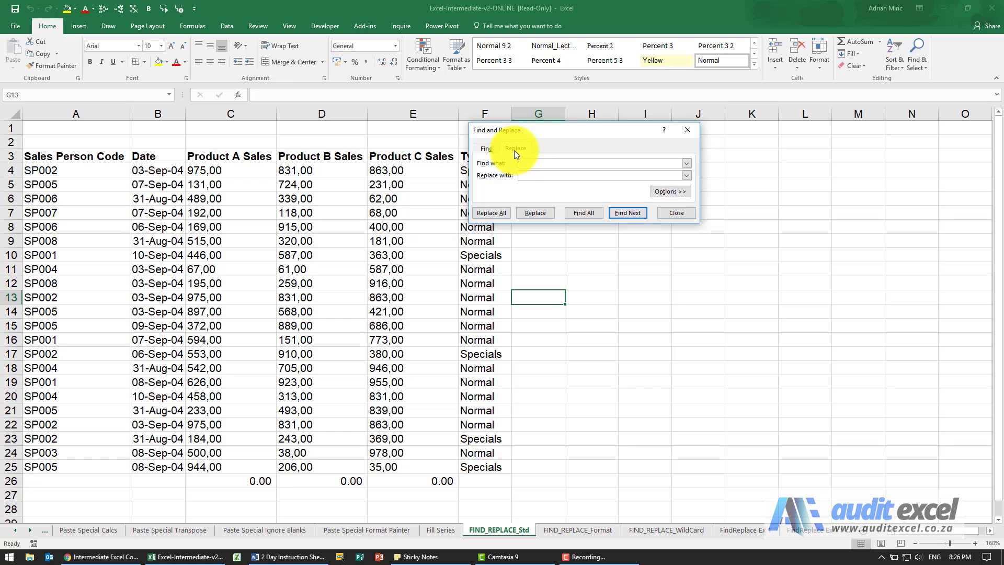
left_click(526, 175)
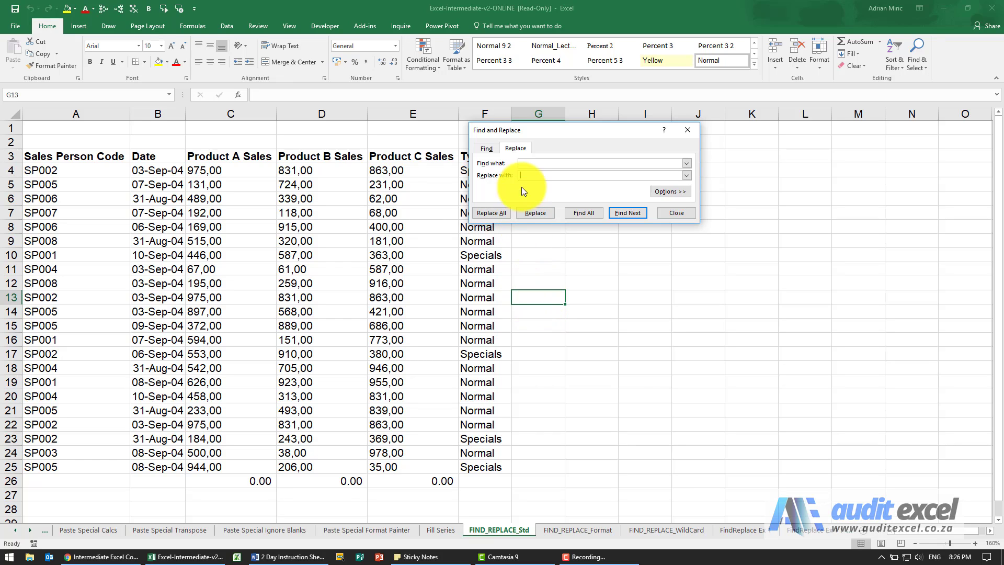
left_click(523, 162)
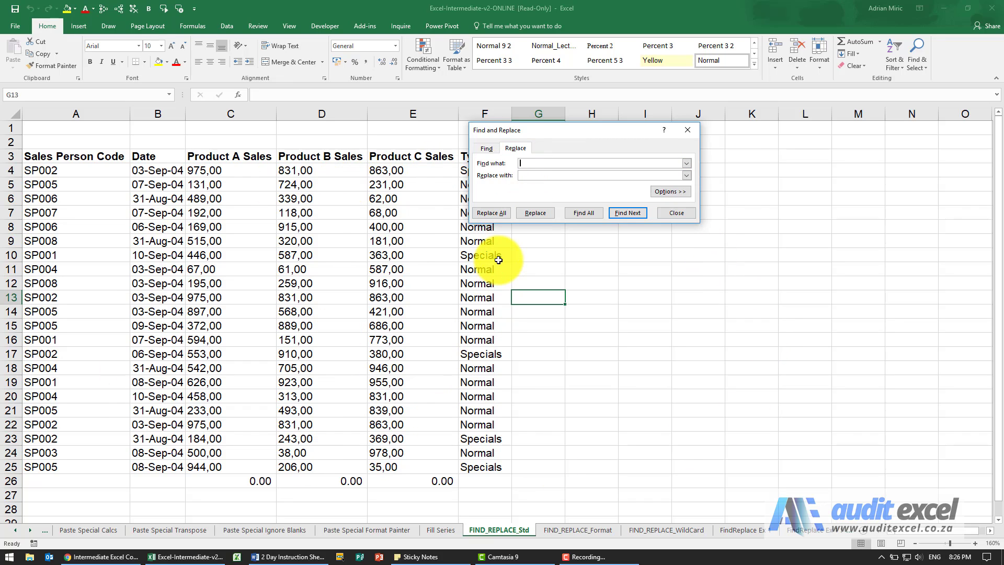
left_click_drag(96, 170, 67, 463)
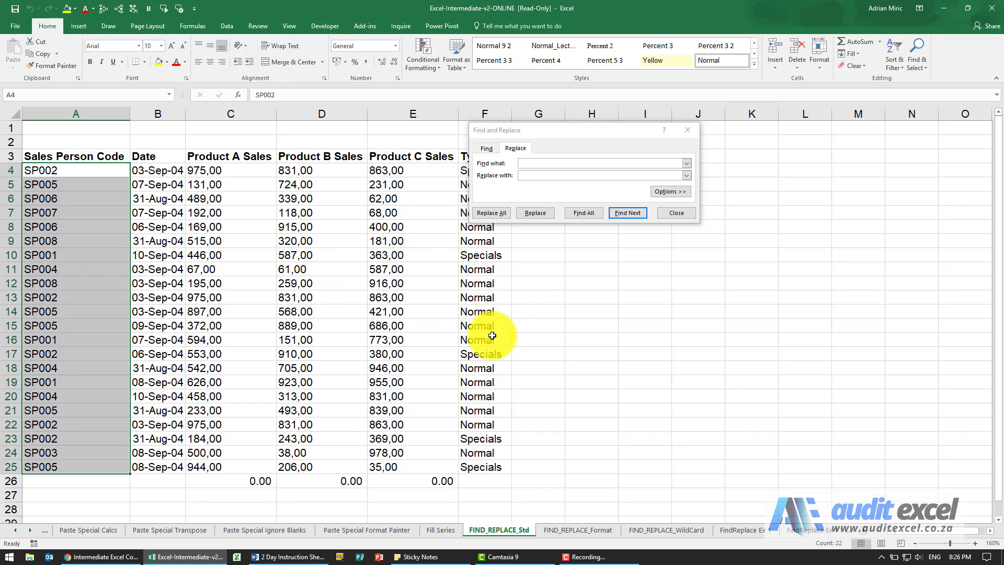
key("F9")
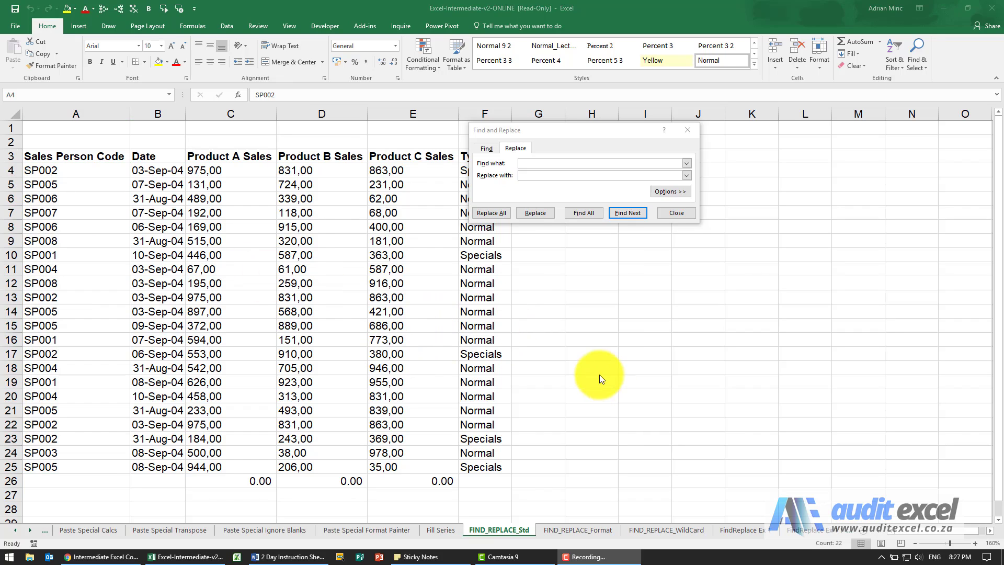
- Replace all 27 occurrences of SP with 'Sales Person' across the whole sheet
left_click(599, 374)
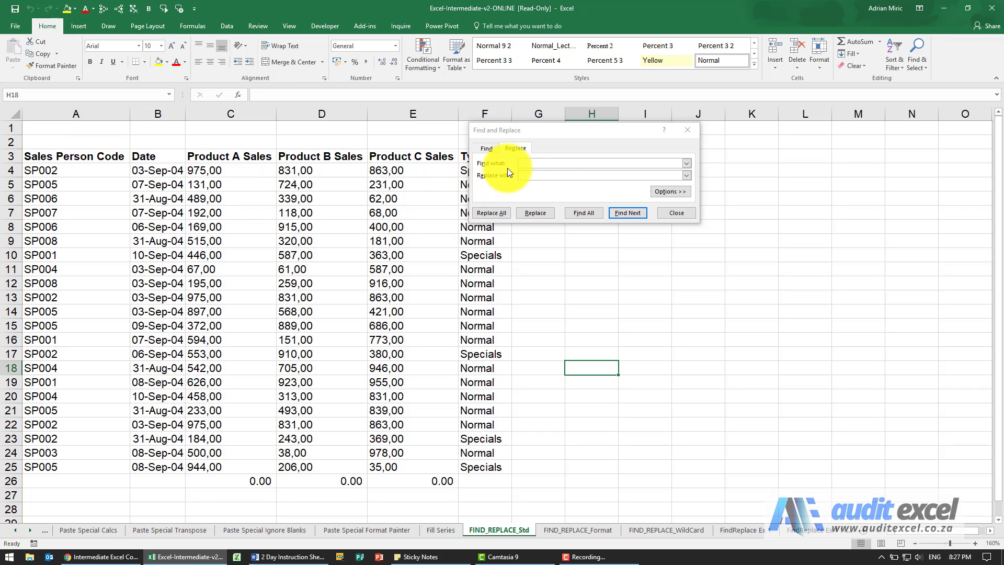
left_click(523, 163)
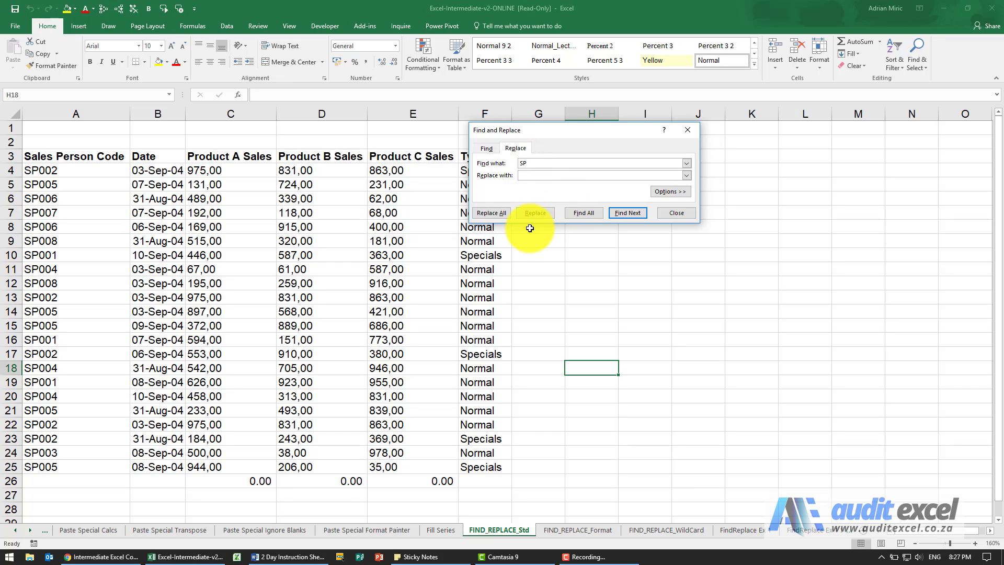
left_click(525, 177)
type("Sal")
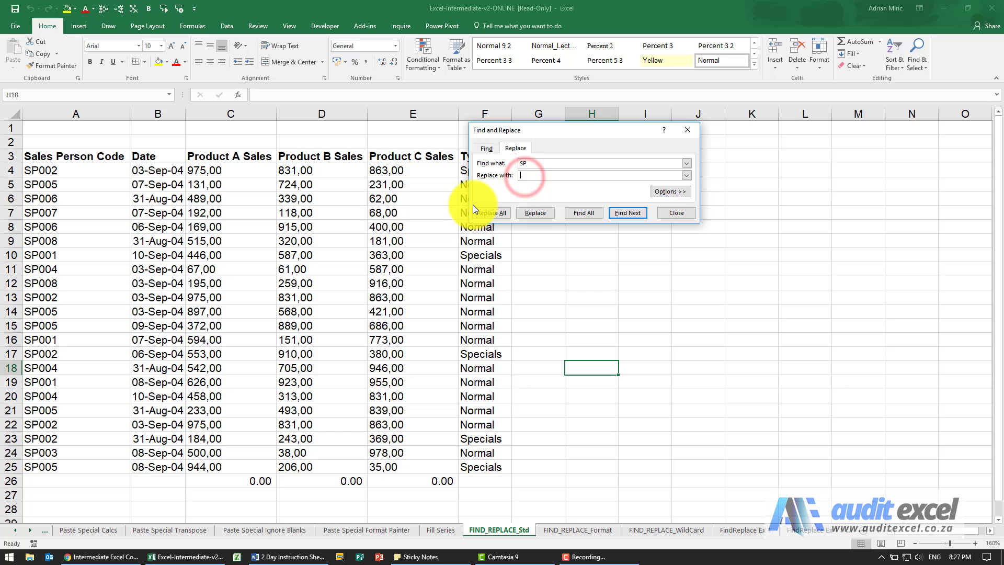
type("es Persons")
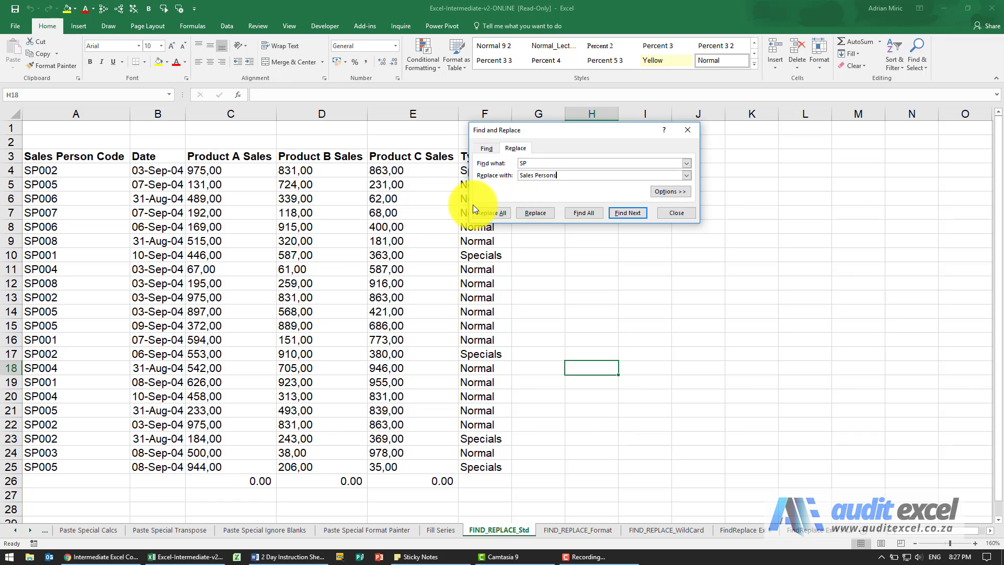
key("BackSpace")
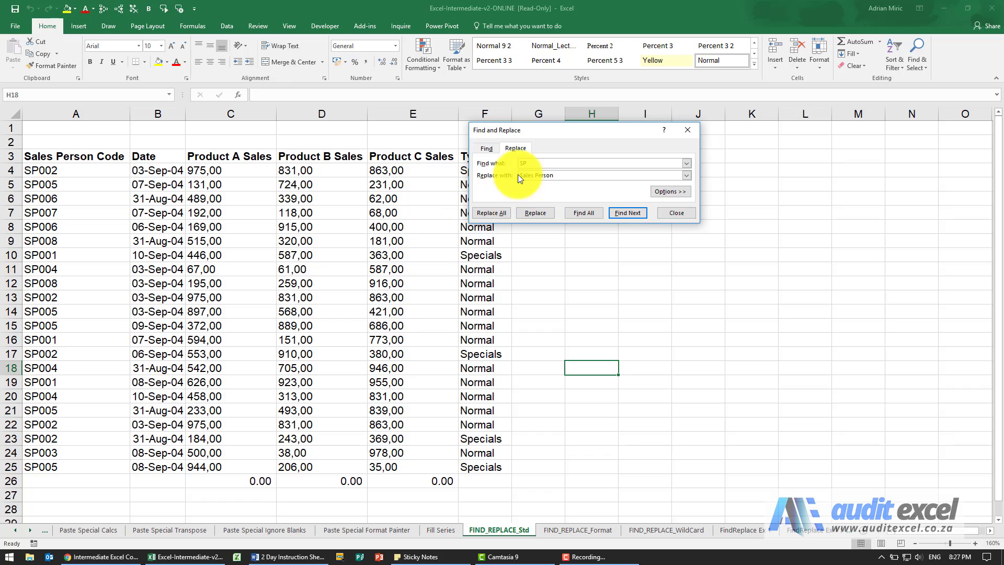
left_click_drag(528, 136, 601, 138)
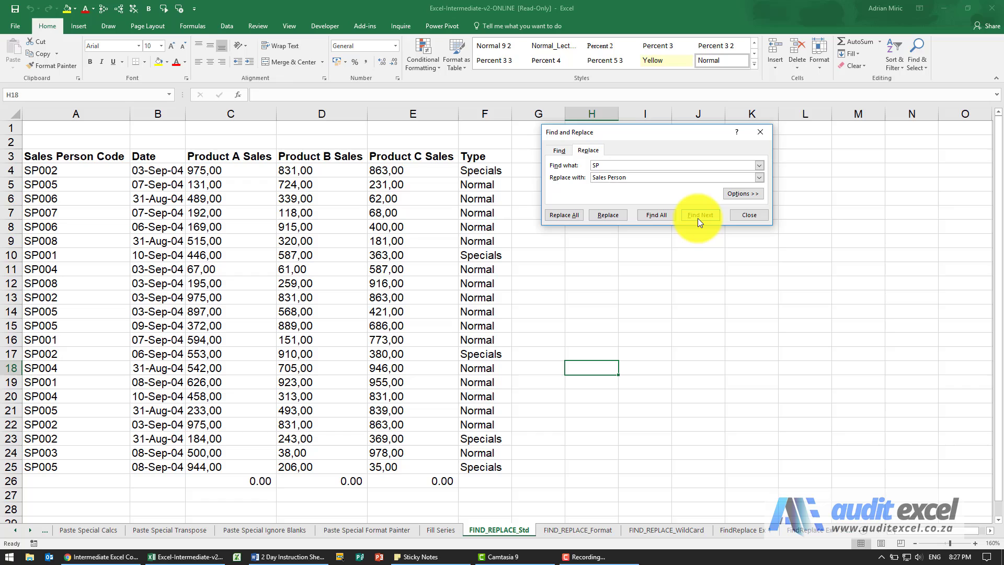
left_click(572, 214)
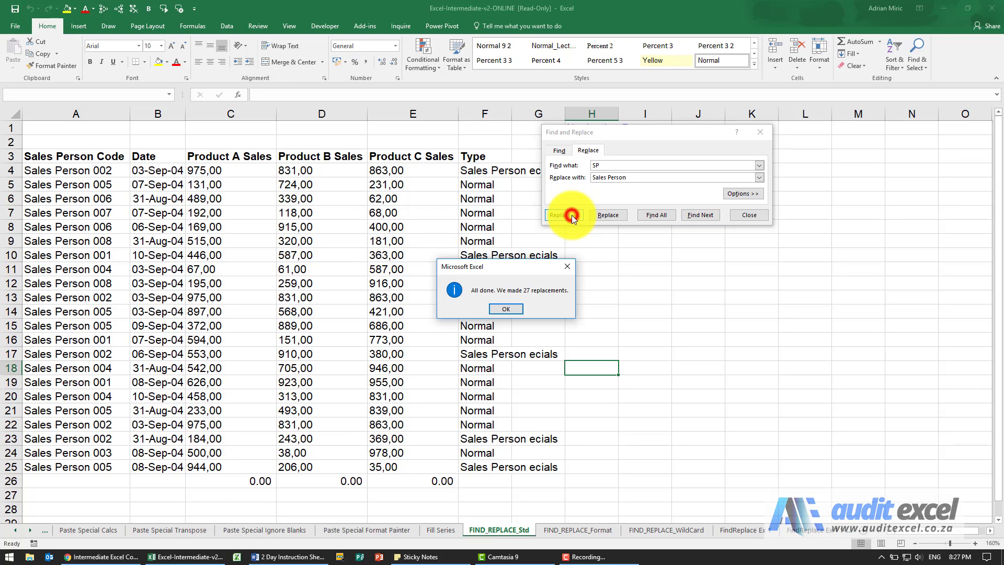
left_click(513, 309)
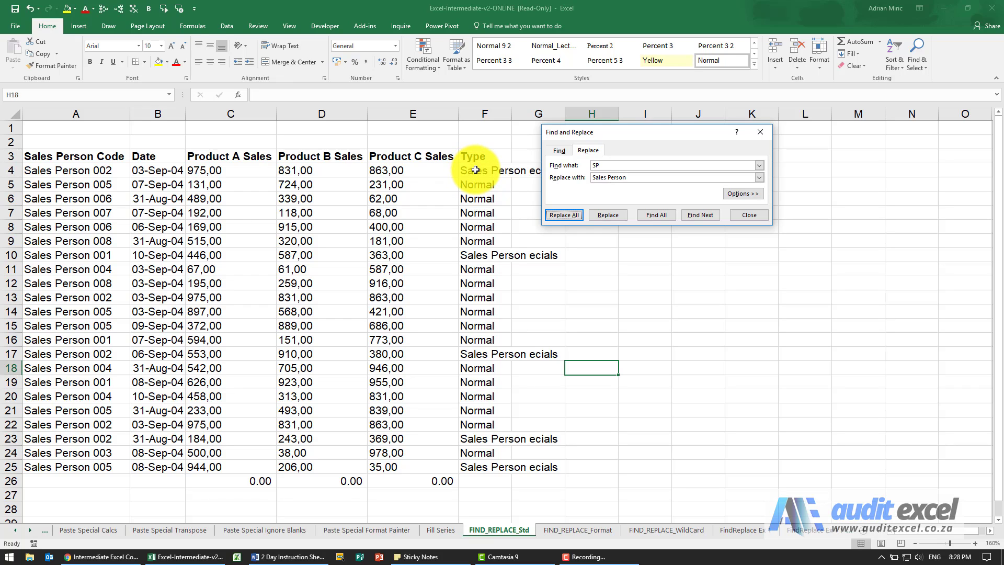
- Undo the replacement, then replace SP with 'Sales Person' only within A4:A25 (22 replacements)
left_click(29, 13)
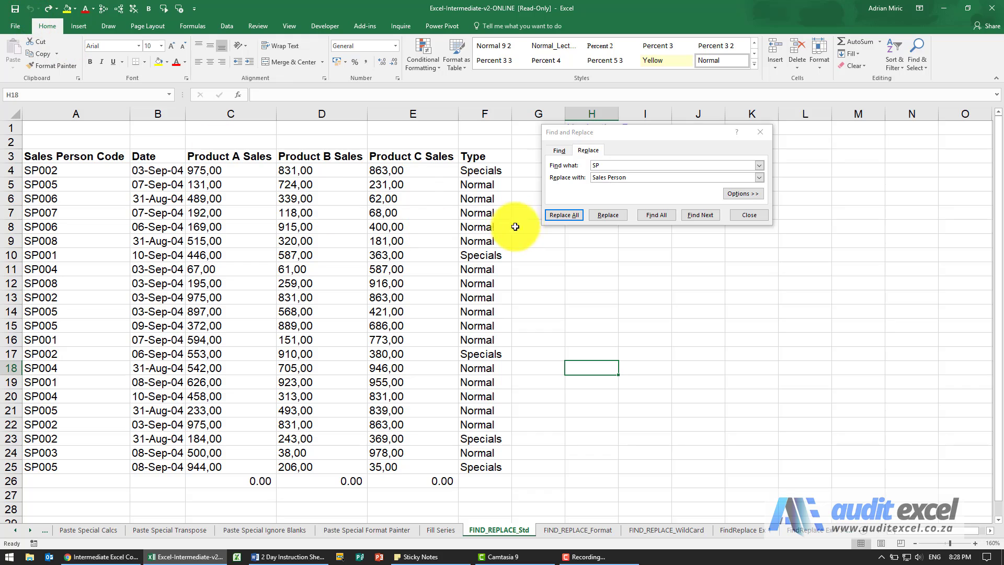
left_click(605, 181)
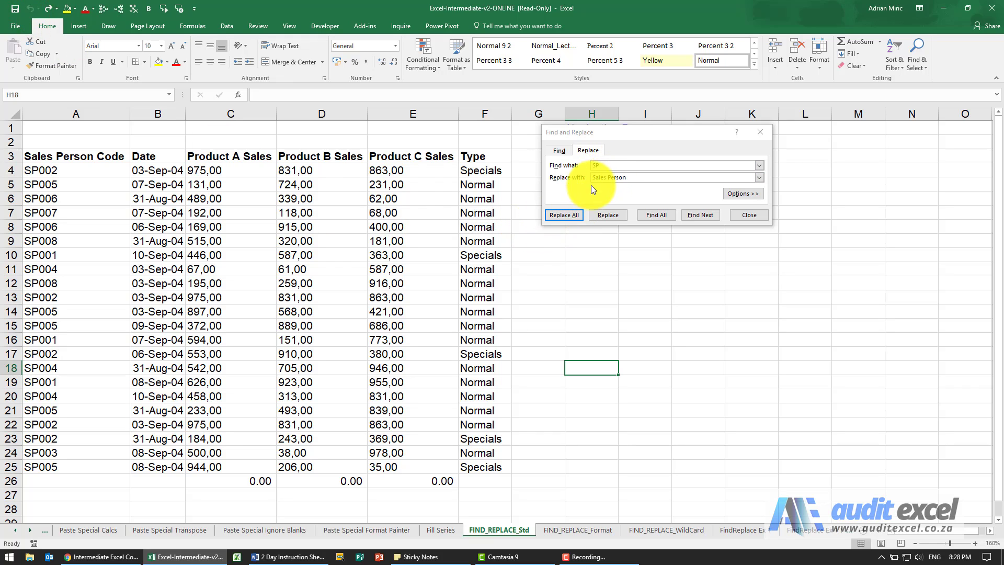
left_click_drag(112, 172, 62, 467)
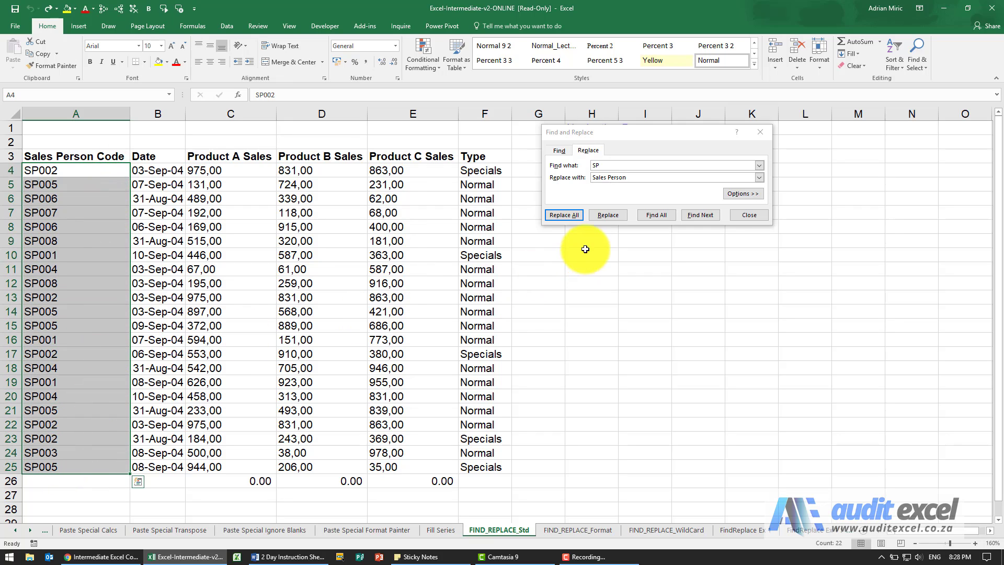
left_click(564, 215)
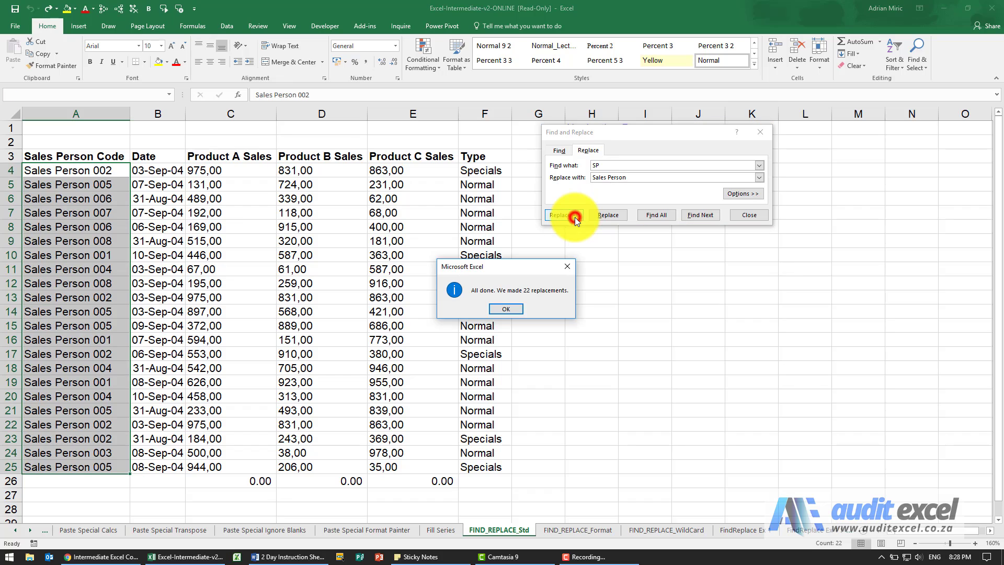
left_click(514, 308)
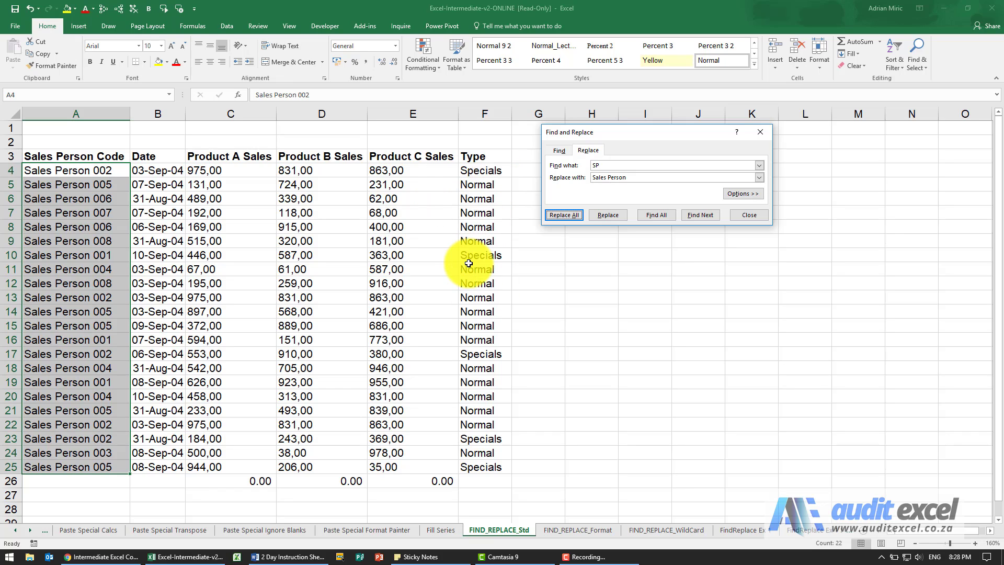
left_click(643, 353)
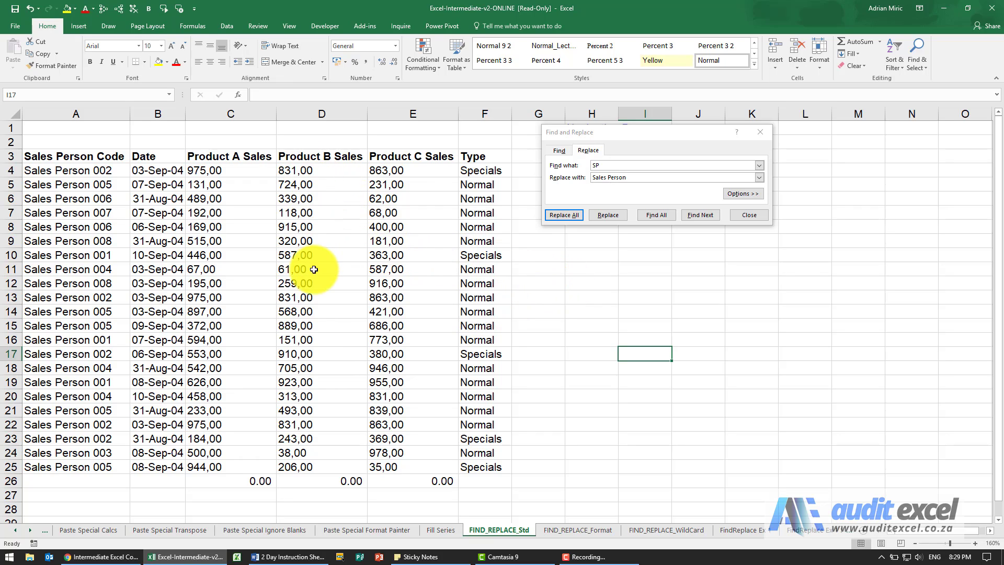
- Trace the precedents of the Product B total in D26, then remove the arrows
left_click(293, 481)
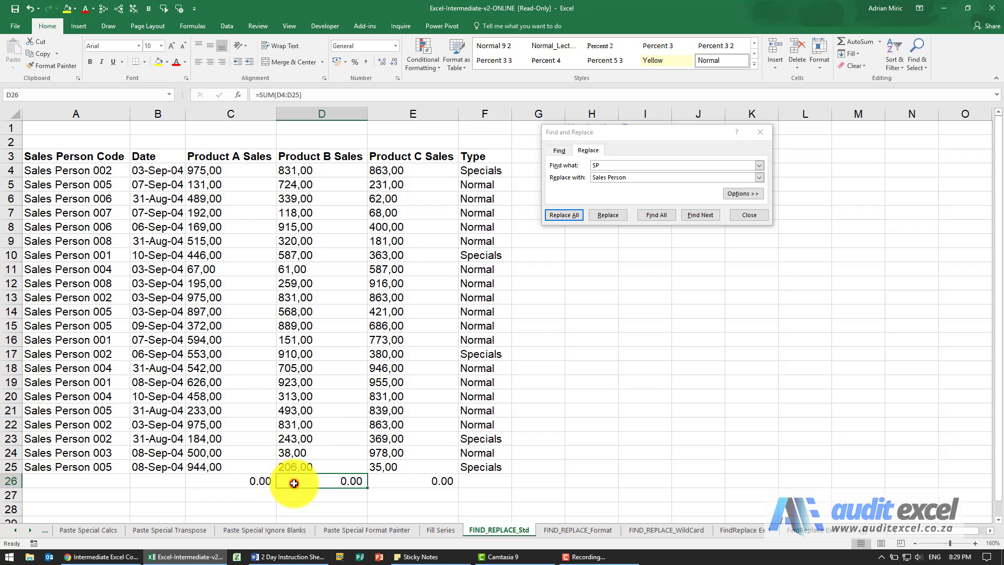
left_click(104, 10)
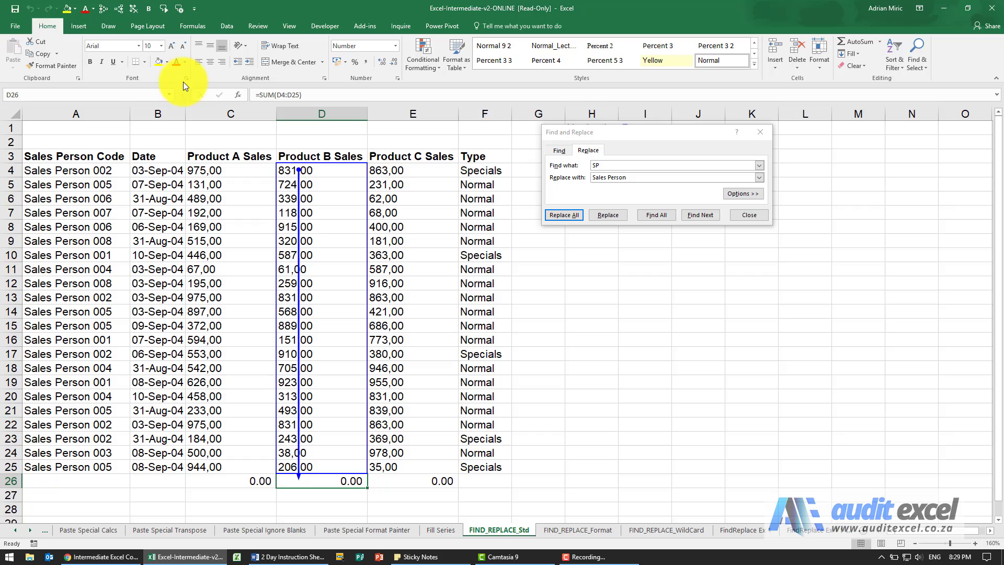
left_click(134, 11)
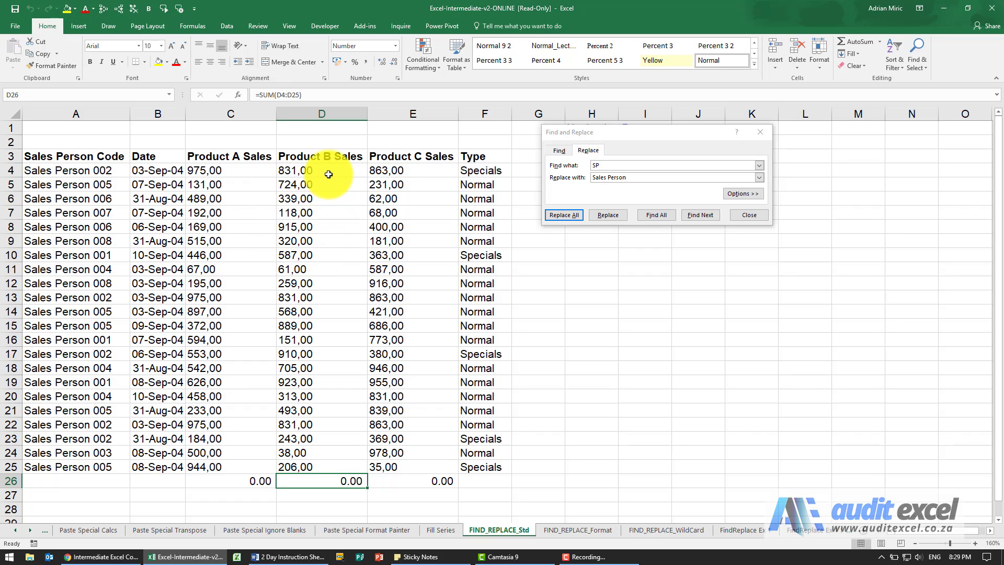
- Replace commas with full stops in the sales figures in columns C to E (66 replacements)
left_click_drag(257, 170, 387, 466)
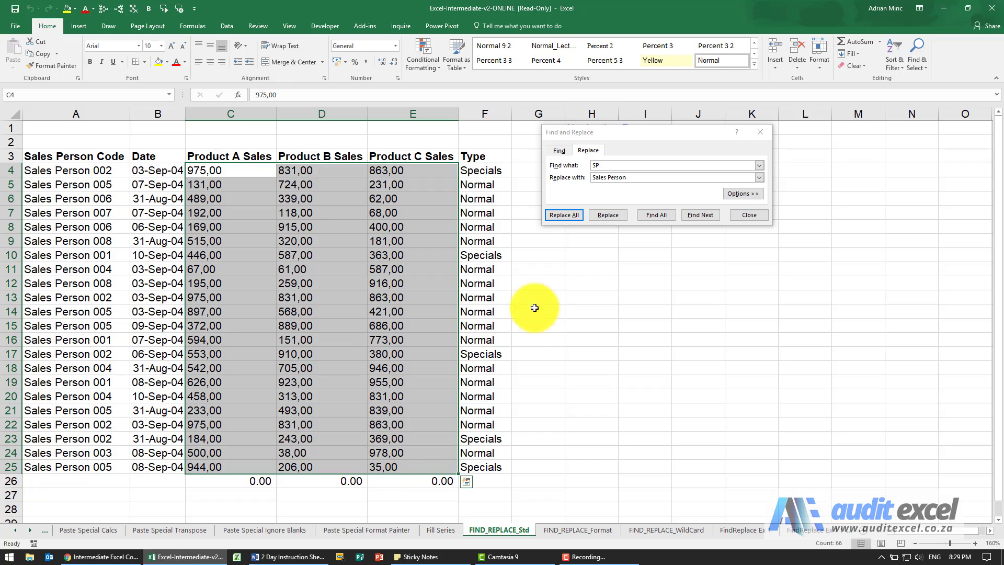
left_click(610, 167)
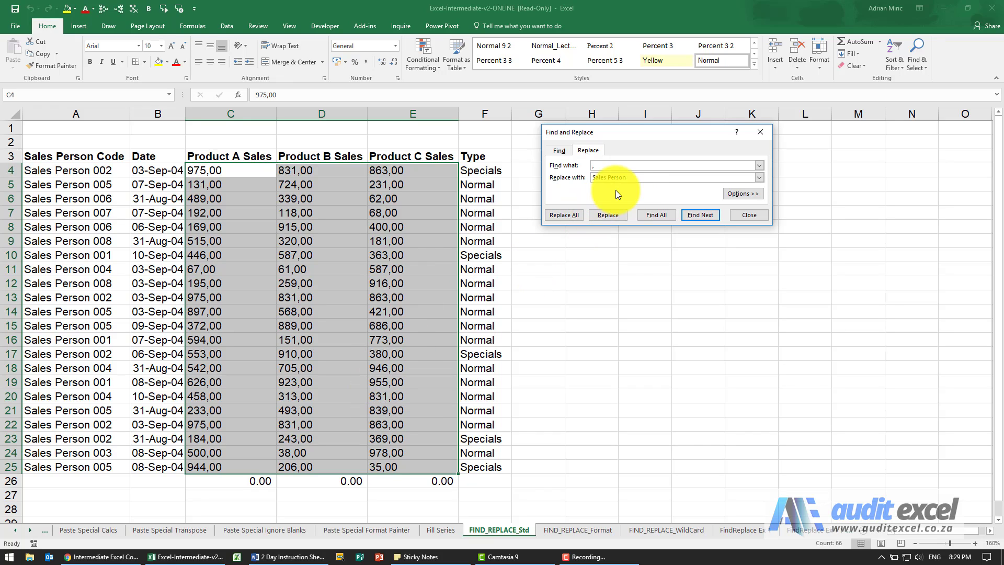
triple_click(638, 180)
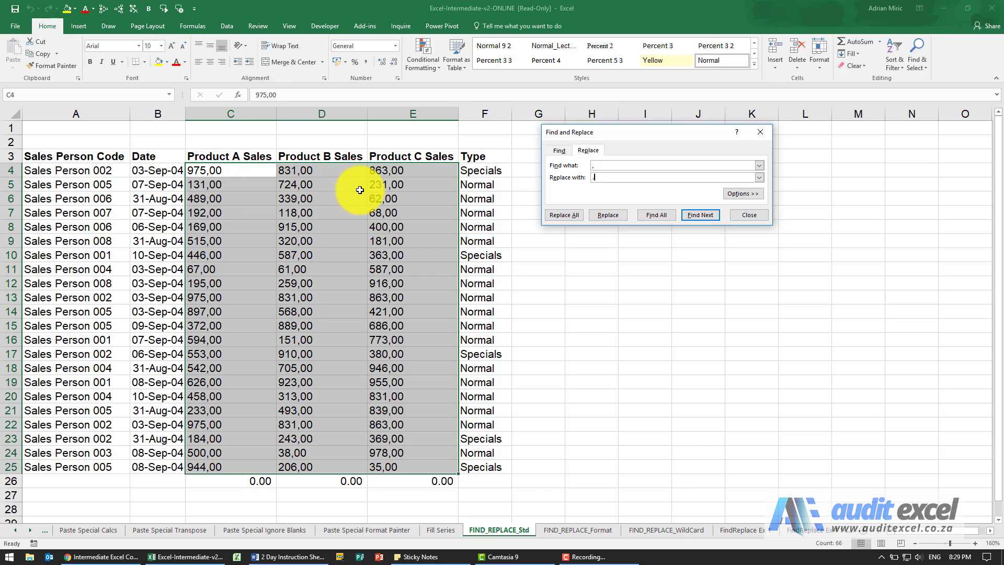
left_click(562, 217)
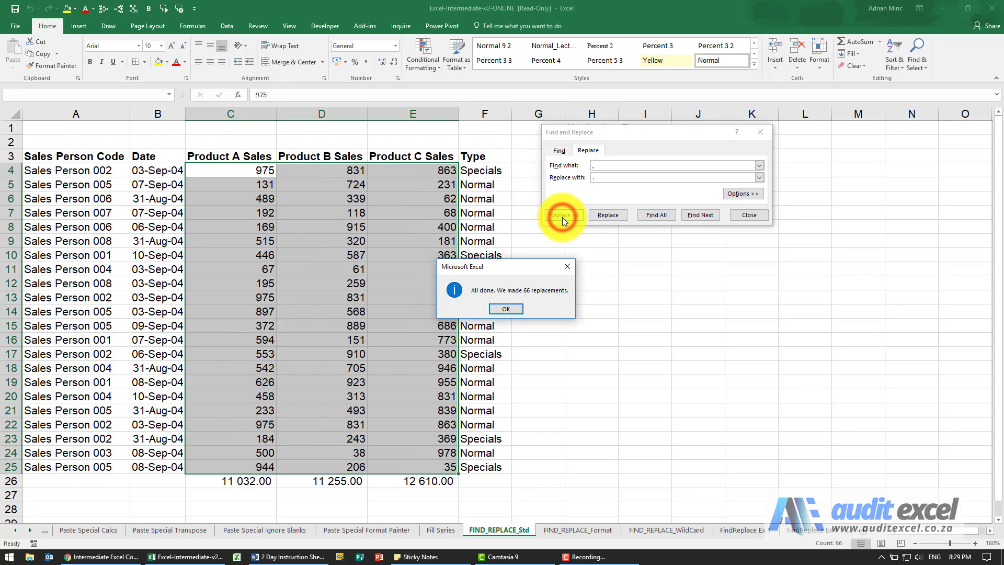
left_click(506, 309)
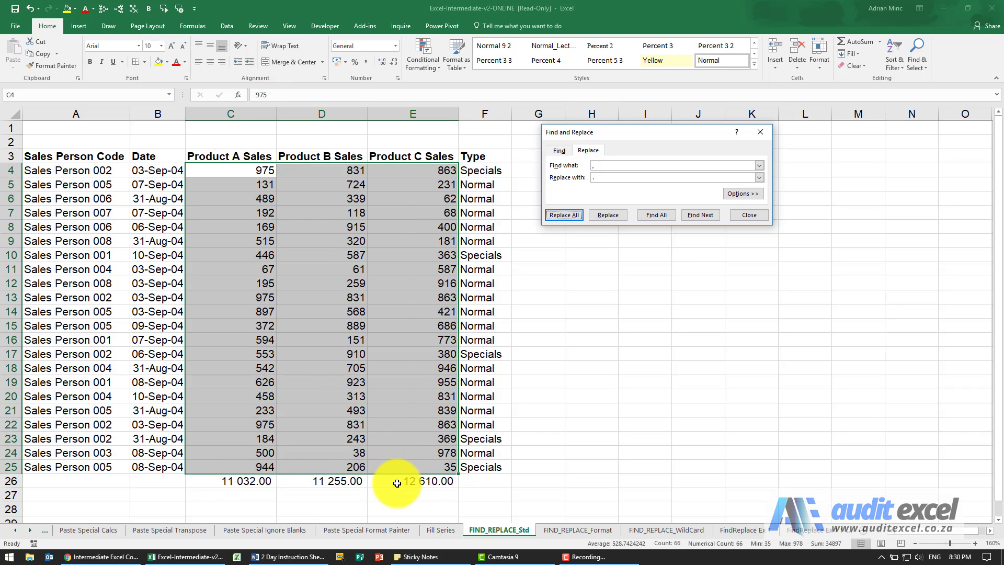
left_click(253, 170)
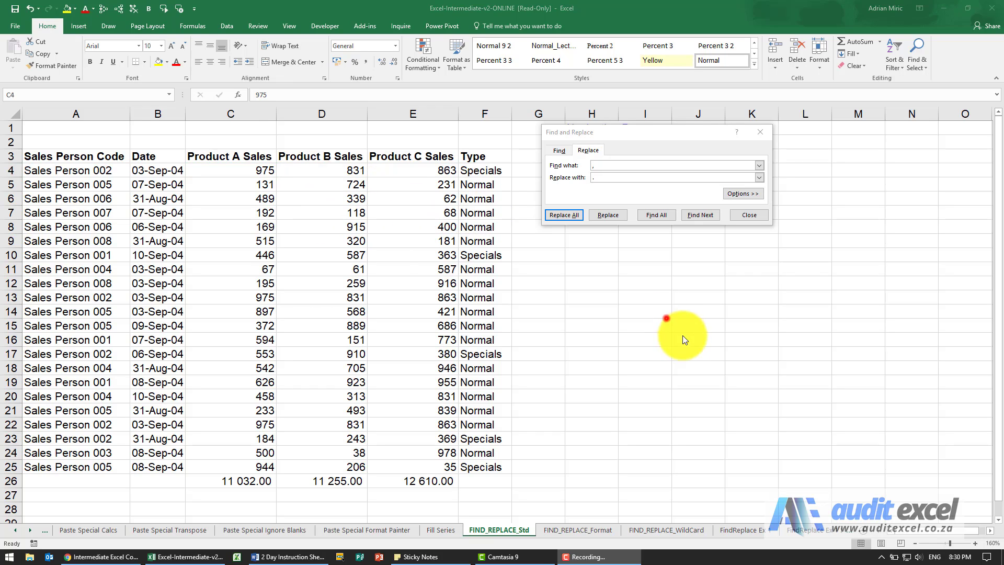
left_click(659, 312)
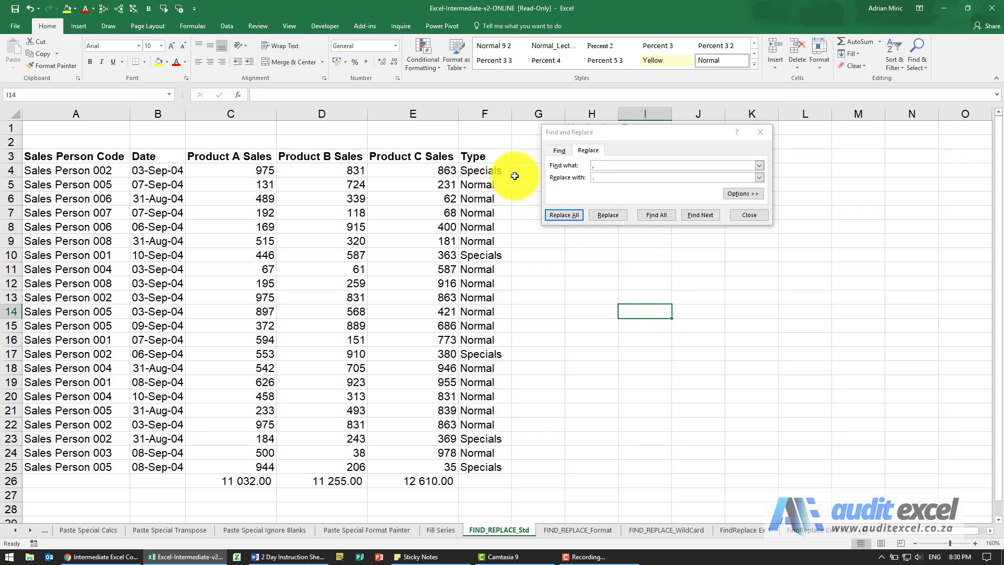
left_click(692, 197)
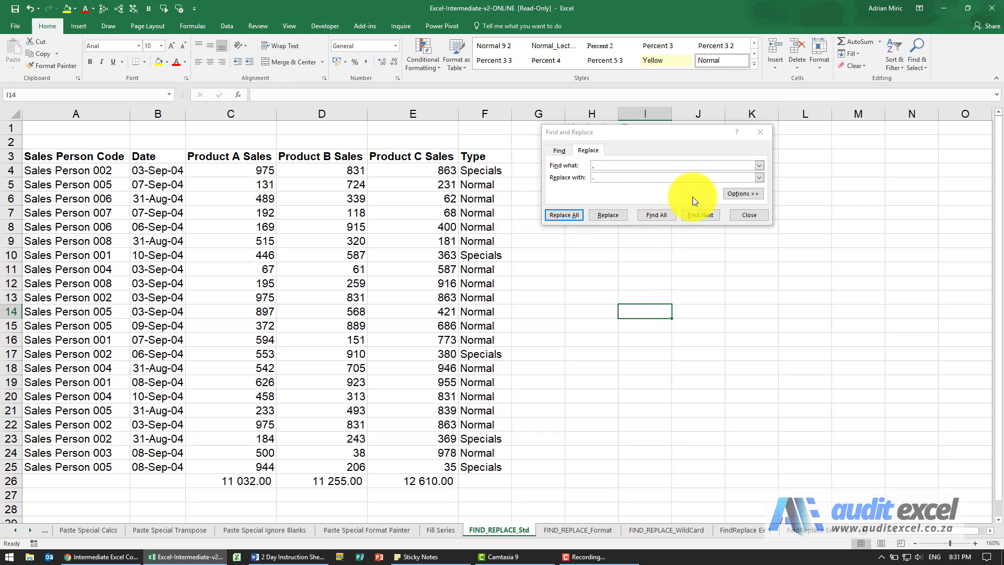
- Expand the search Options, select sales figures C4:E17, and keep Within set to Sheet
left_click(736, 194)
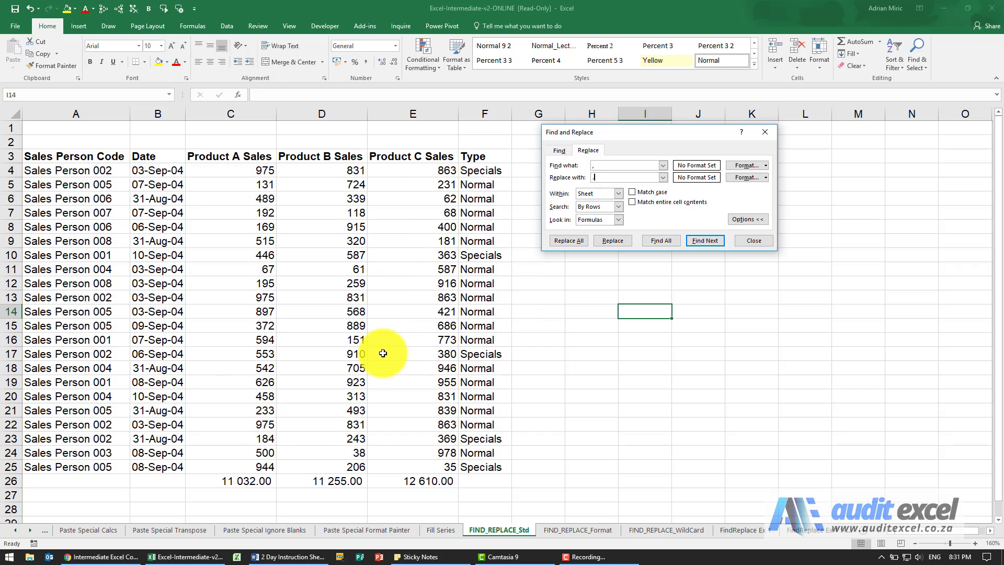
left_click(239, 174)
left_click_drag(262, 191, 376, 358)
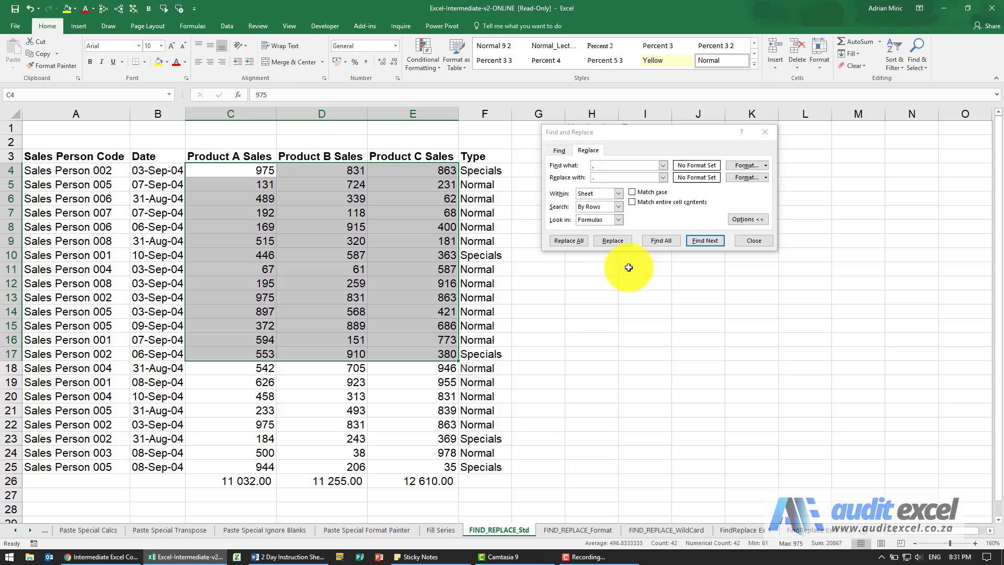
left_click(618, 195)
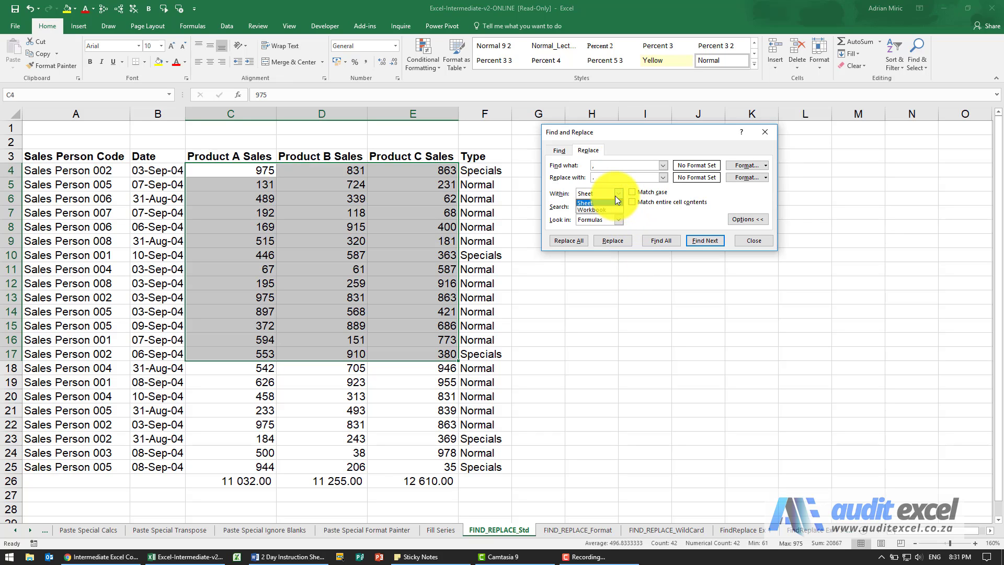
left_click(613, 202)
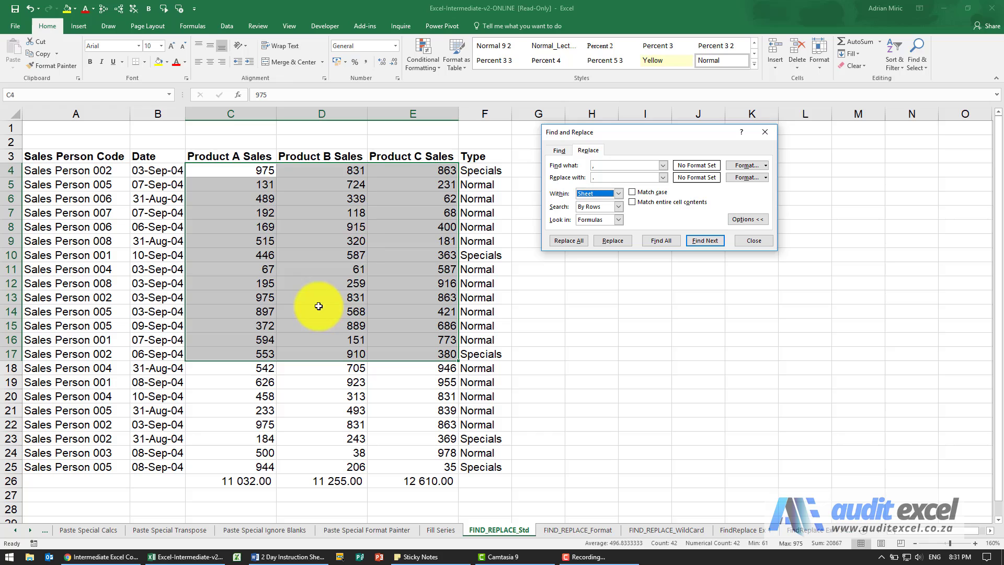
left_click(617, 194)
left_click(617, 194)
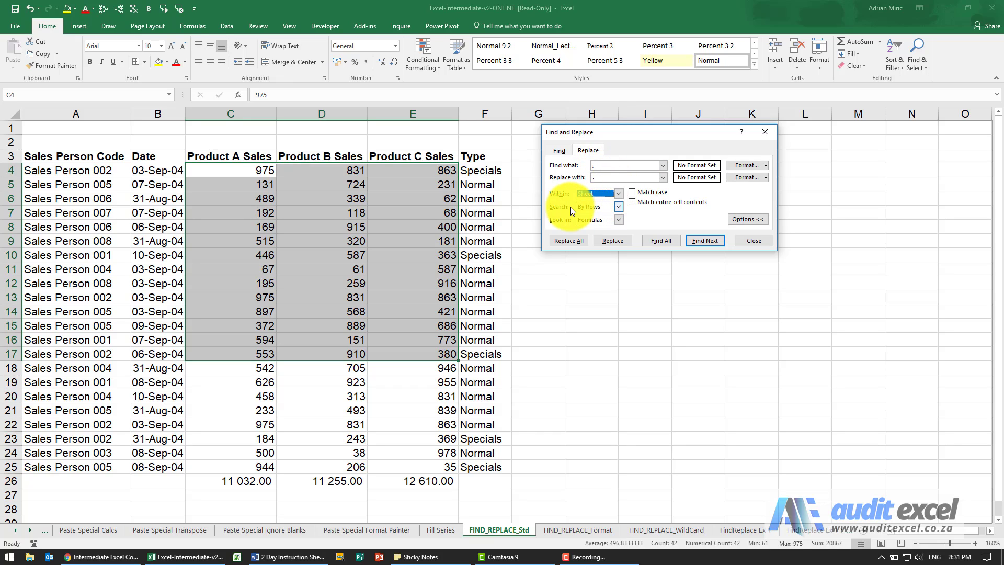
left_click(618, 209)
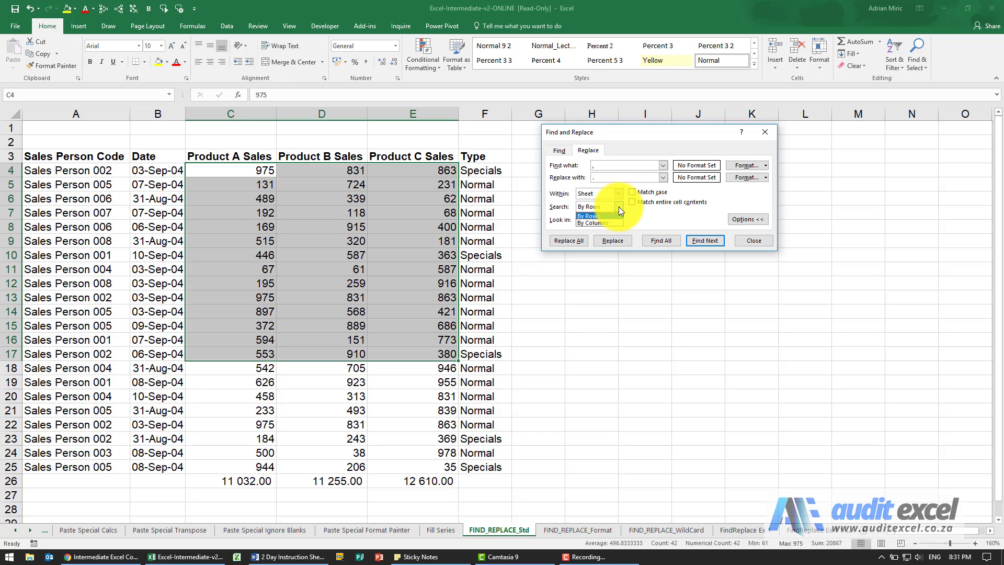
left_click(619, 206)
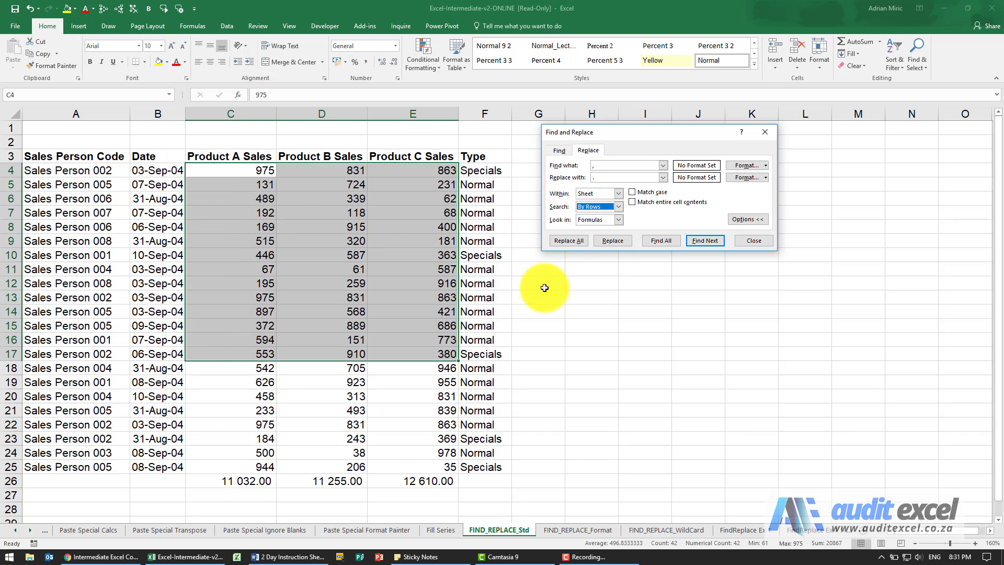
left_click(615, 219)
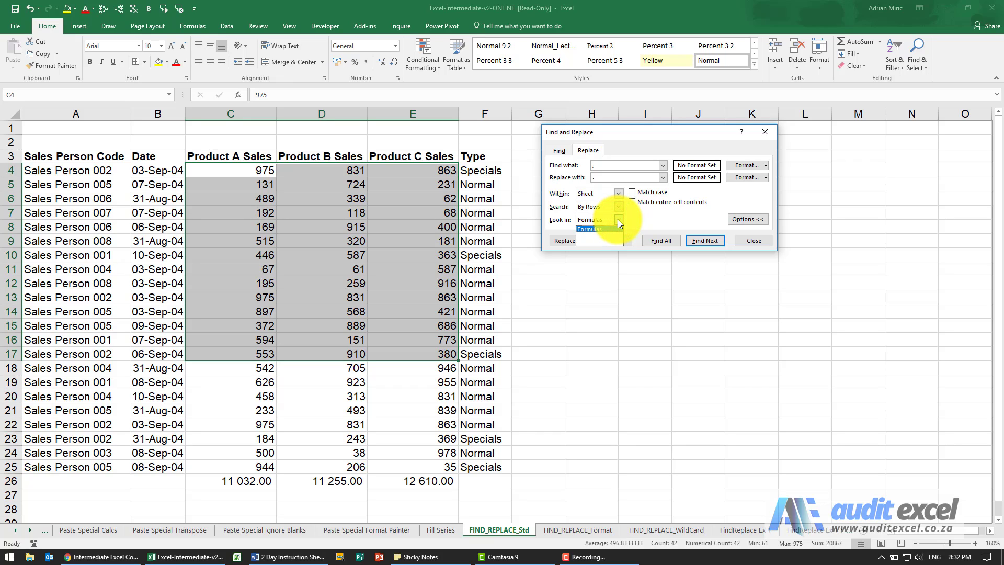
left_click(617, 218)
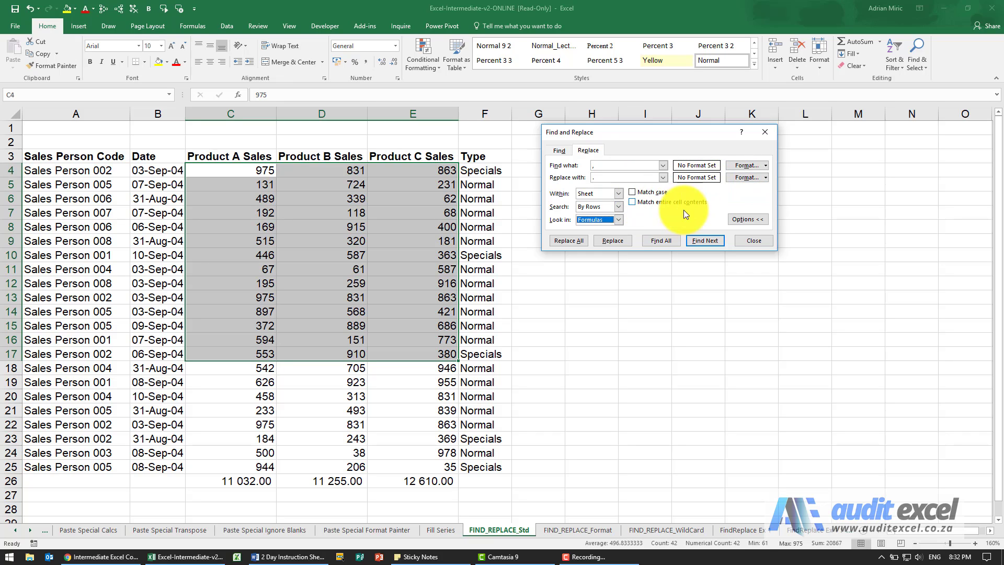
- Set the search text to 'Sales Person' with an empty replacement, starting from C4
left_click(259, 172)
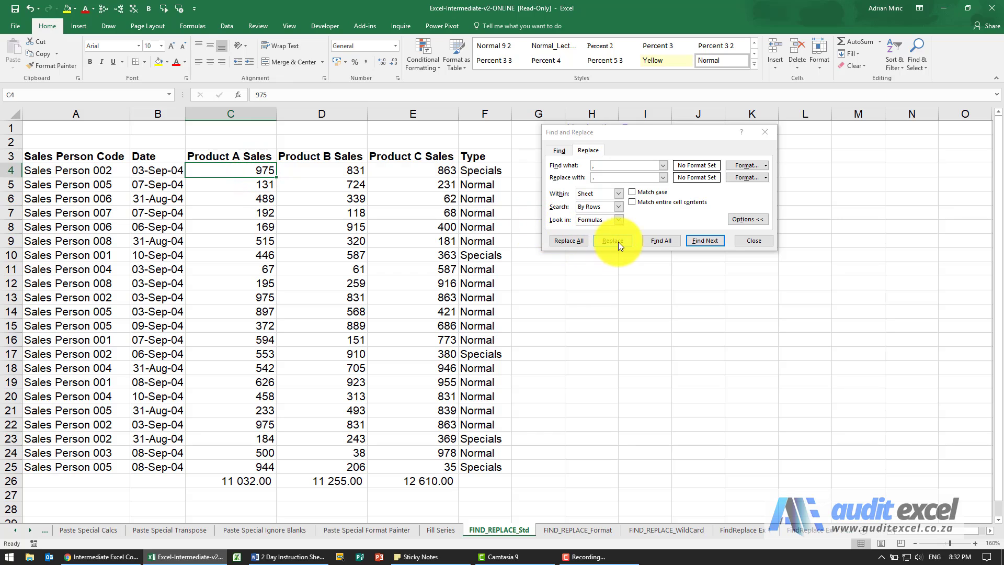
left_click(647, 243)
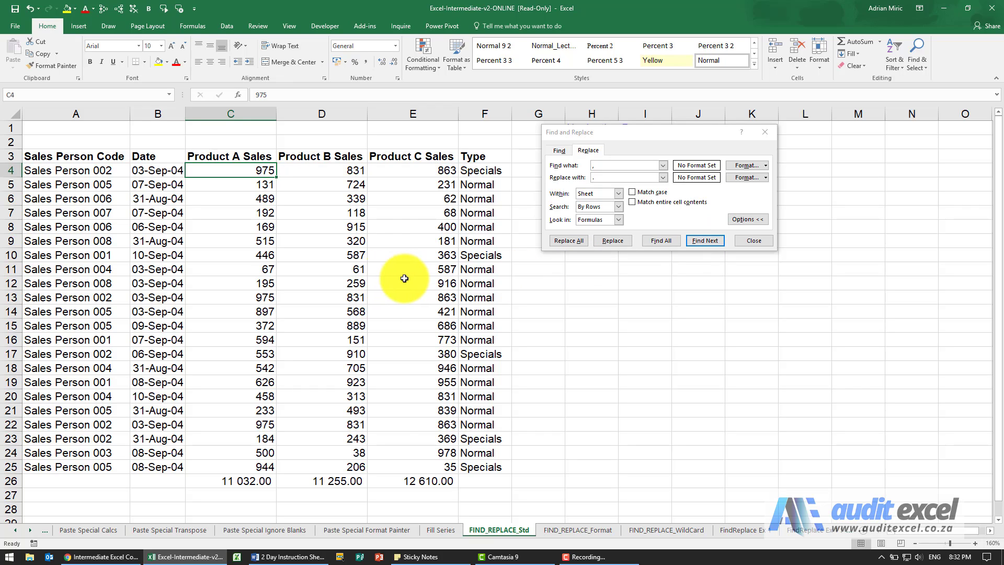
left_click(598, 168)
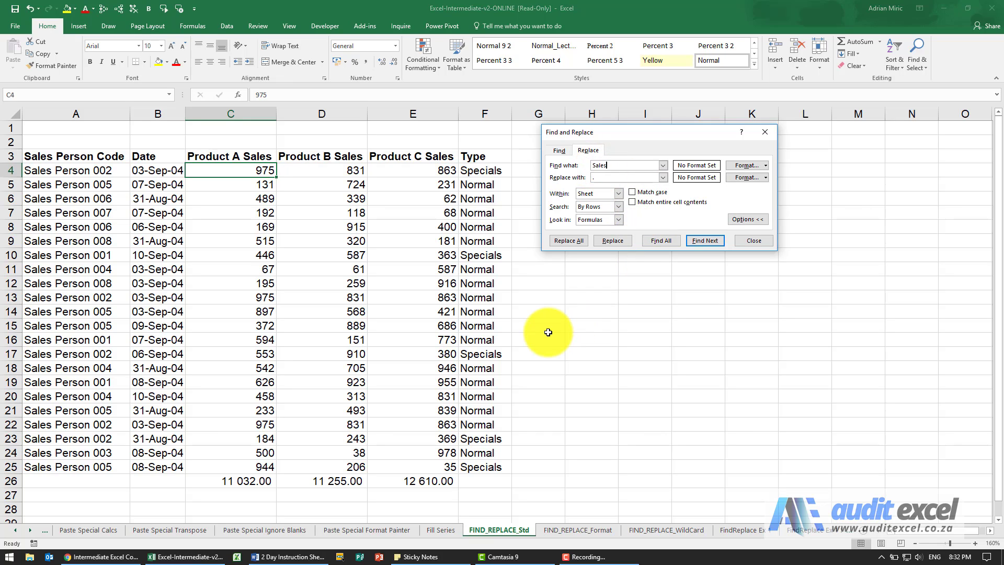
type("Sales Person")
left_click(599, 179)
key("BackSpace")
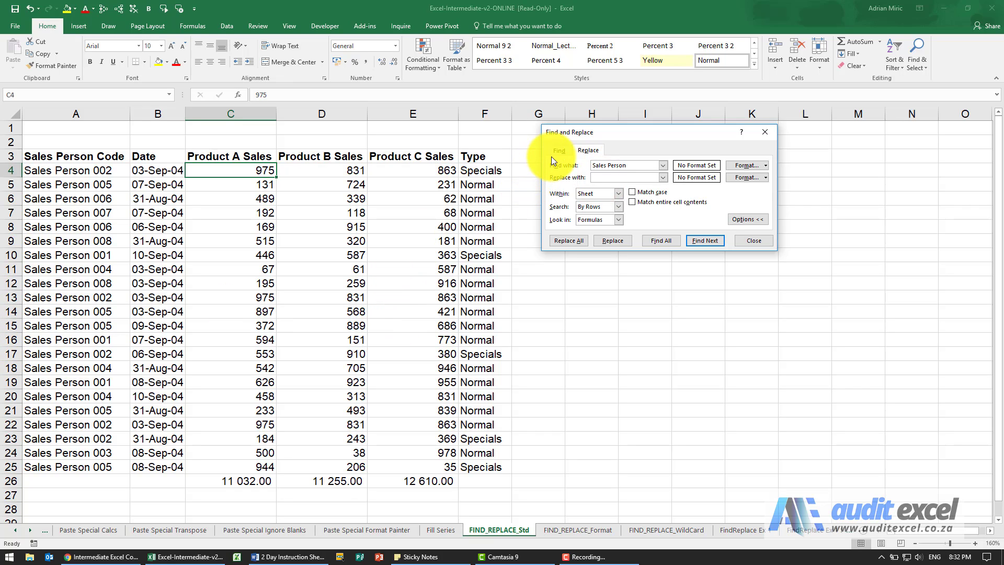
left_click(579, 152)
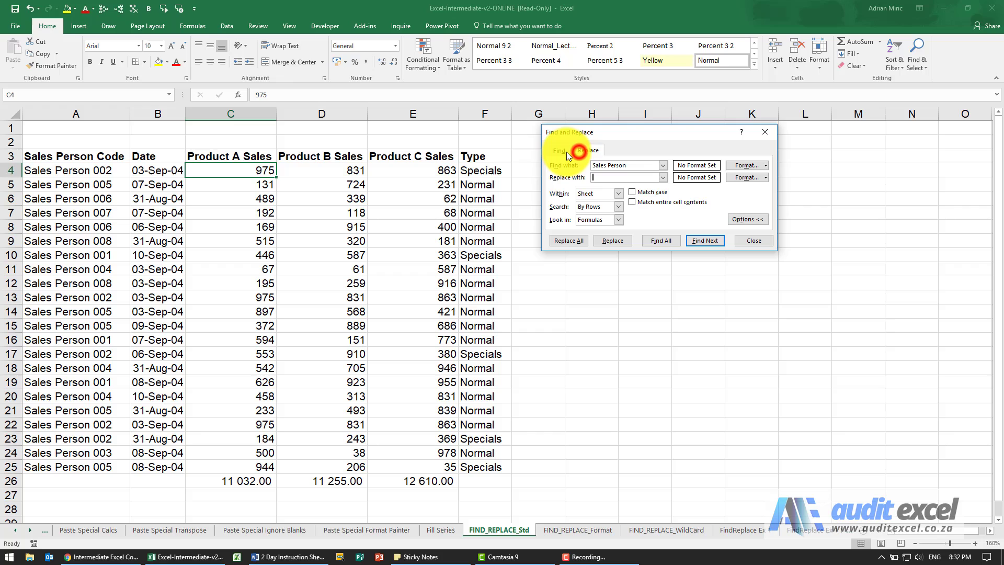
- Step through the first three Sales Person matches down column A with Find Next
left_click(699, 243)
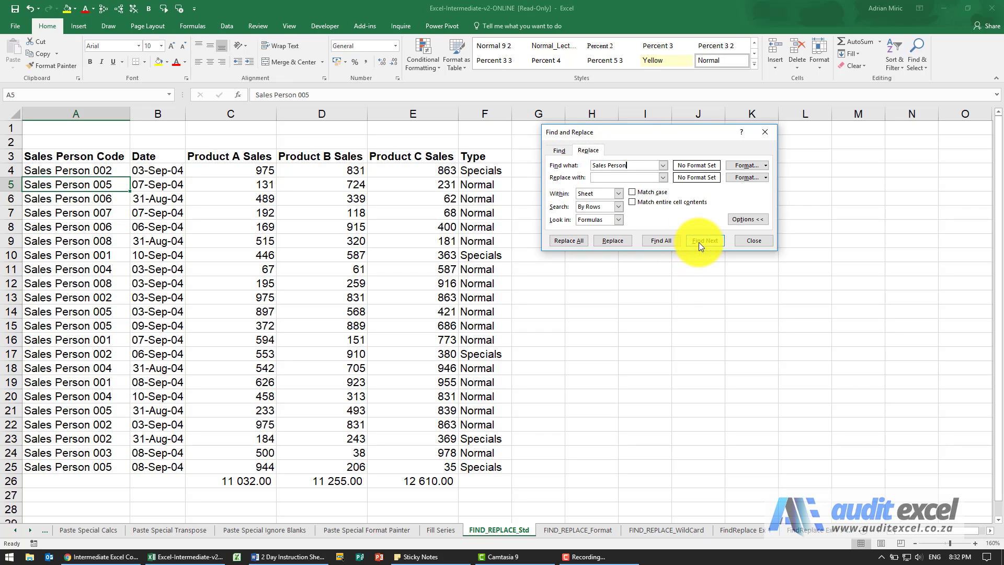
left_click(704, 242)
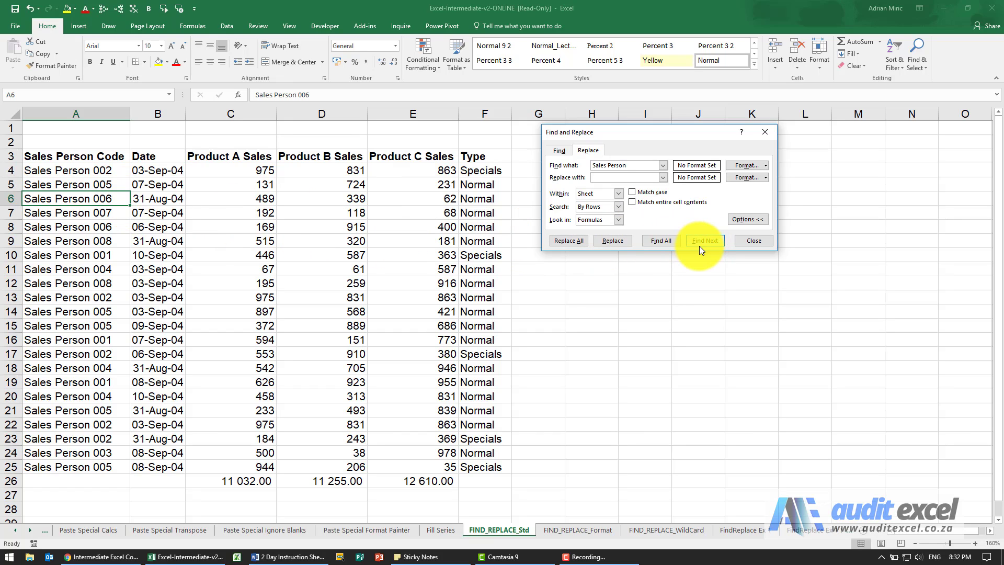
left_click(702, 246)
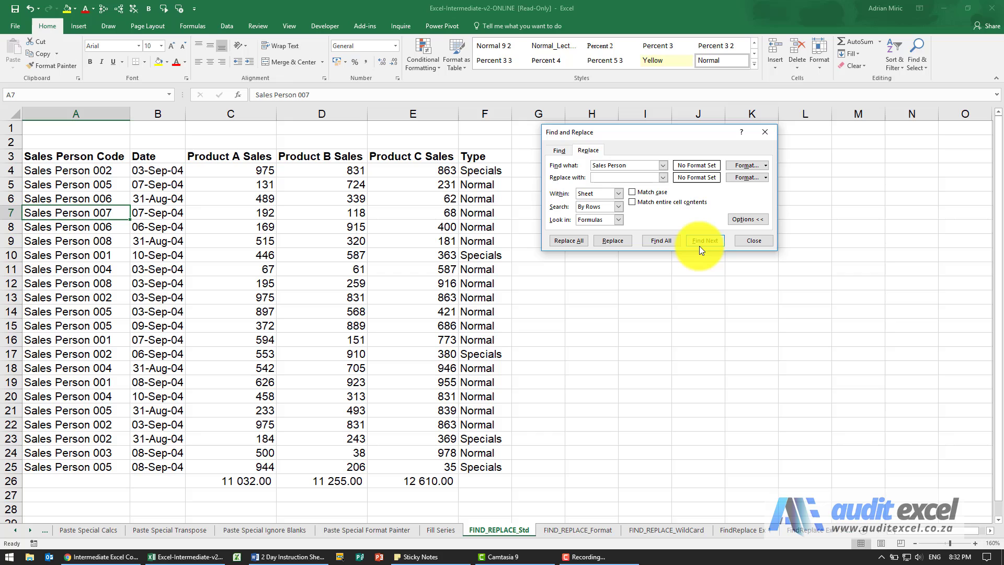
- List all 23 Sales Person cells ($A$3 to $A$25) with Find All and click through the matches
left_click(662, 240)
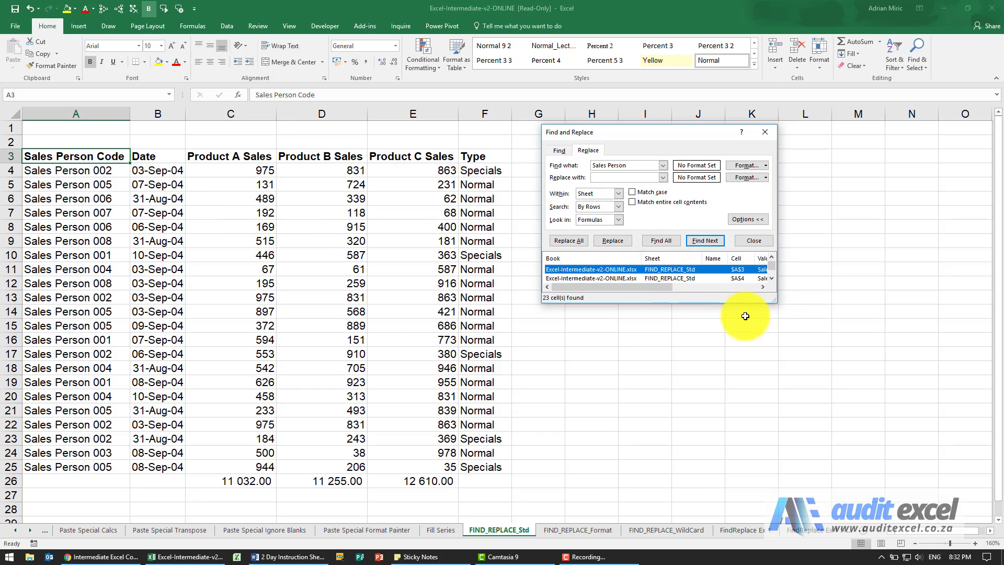
left_click_drag(773, 303, 800, 496)
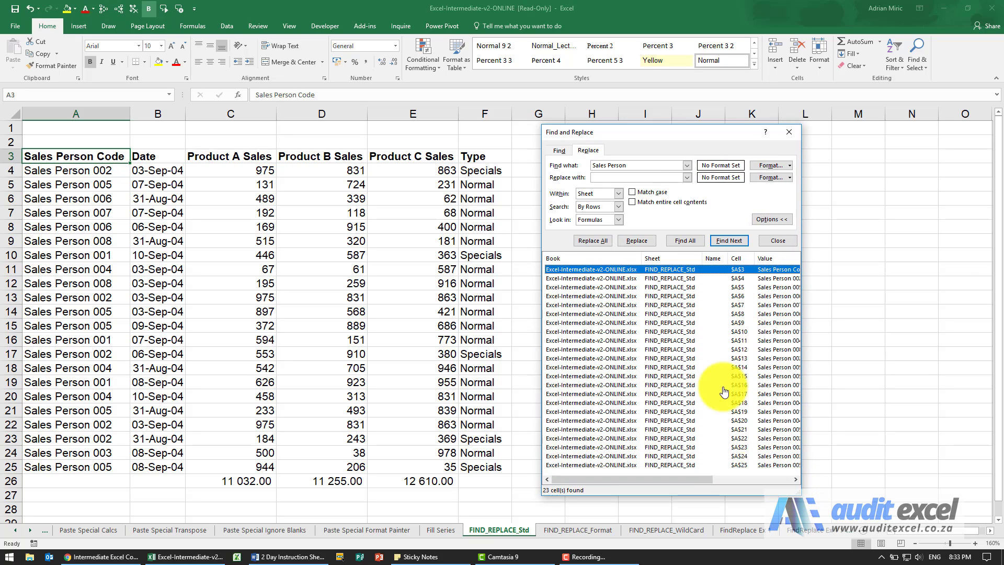
left_click(616, 278)
left_click(617, 287)
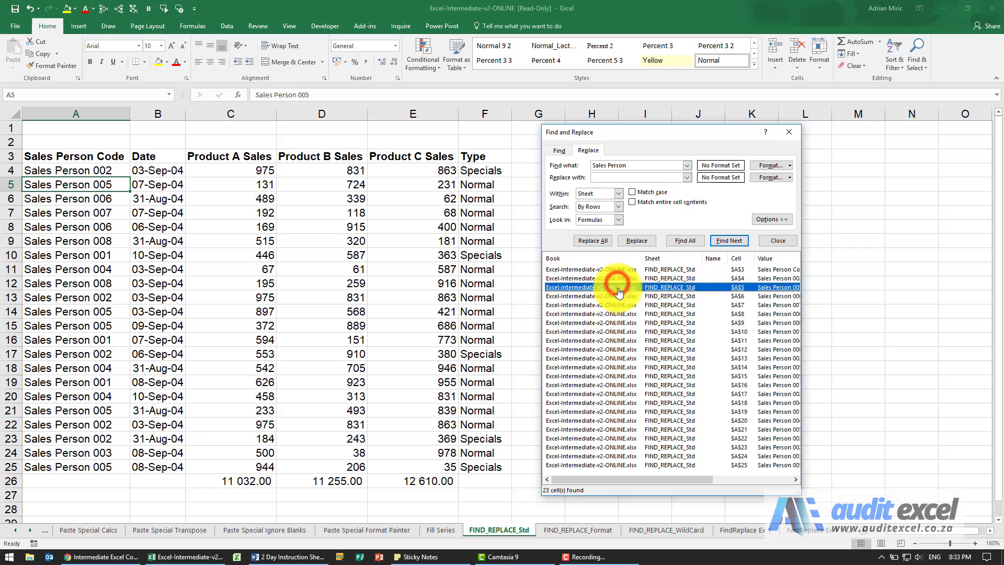
left_click(619, 296)
left_click(618, 305)
left_click(618, 313)
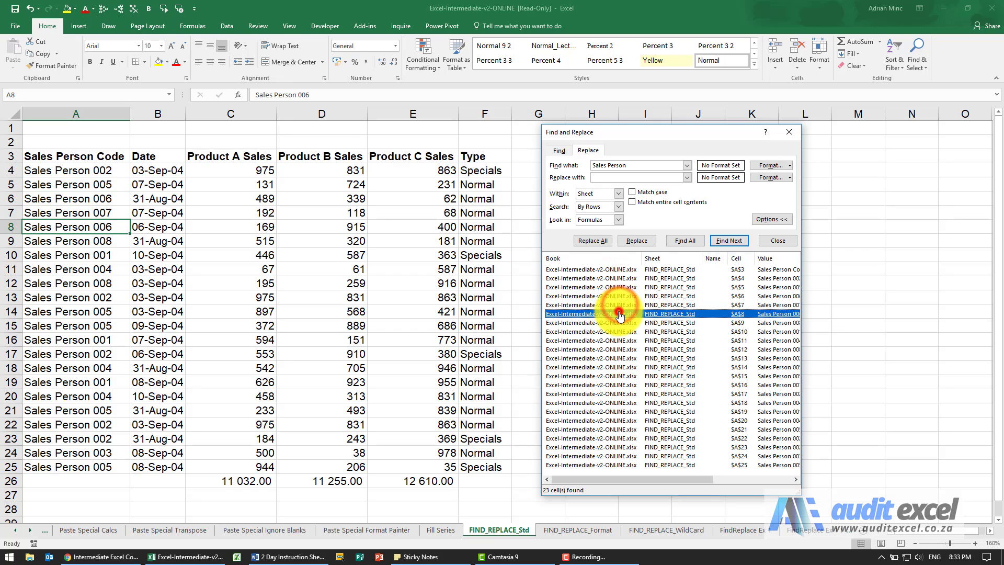
left_click(619, 323)
left_click(620, 331)
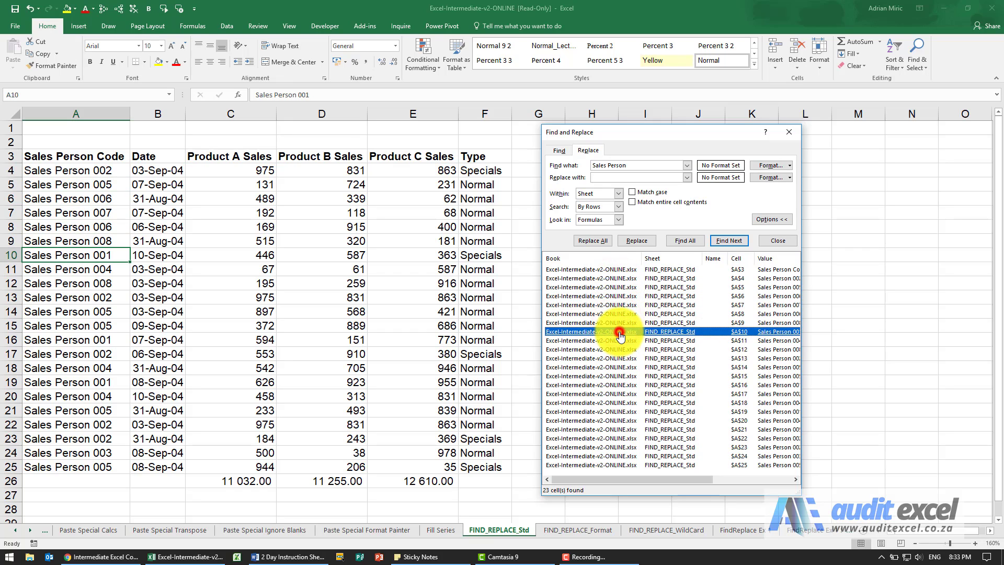
left_click(622, 340)
left_click(622, 350)
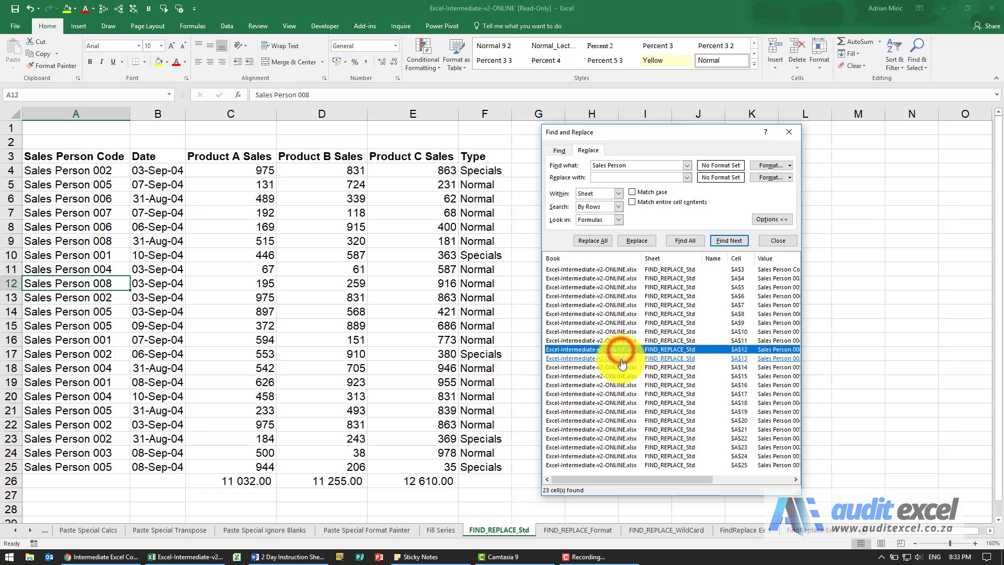
left_click(623, 358)
left_click(624, 367)
left_click(624, 376)
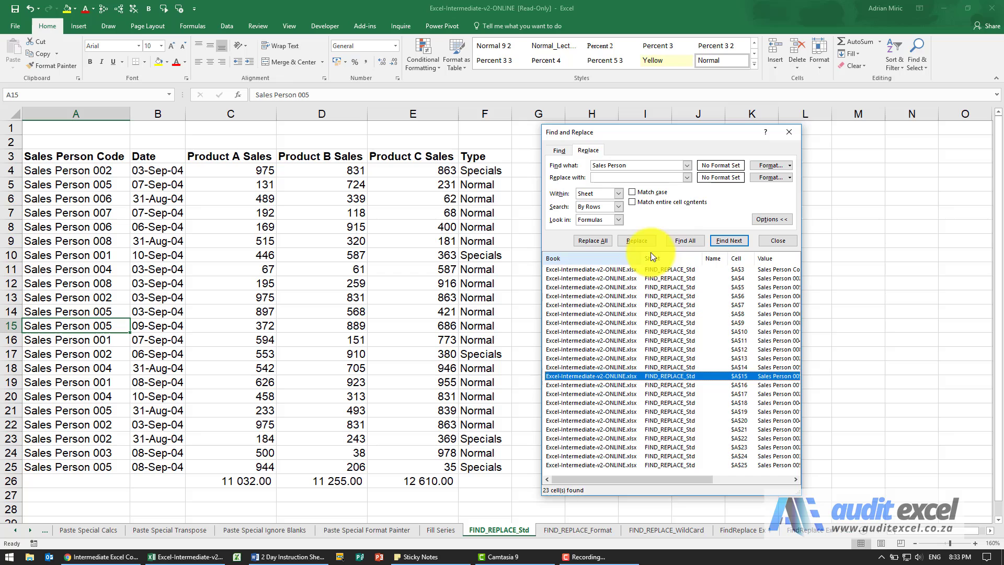
left_click(713, 243)
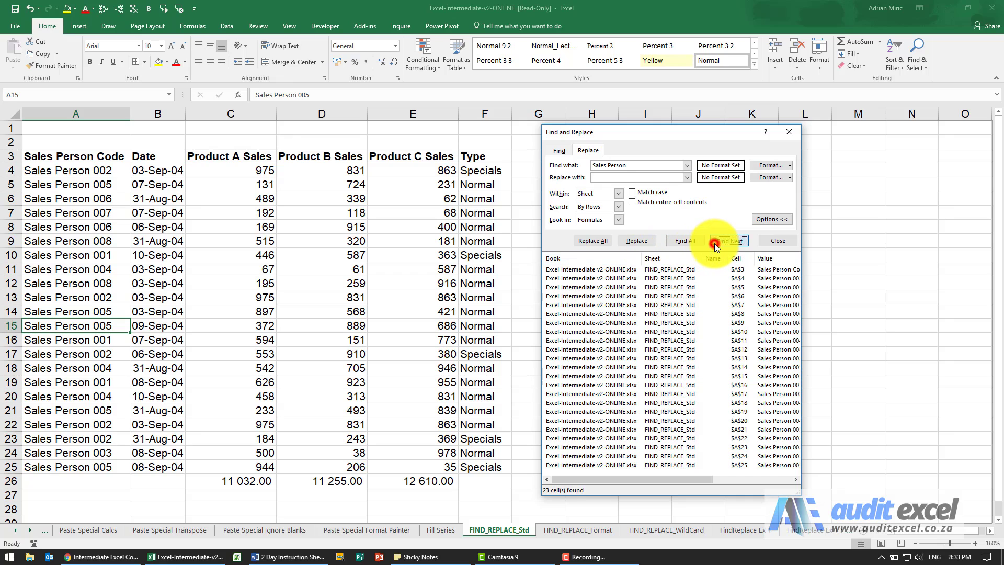
- Close the Find and Replace dialog and select cell B7 to check its date
left_click(772, 241)
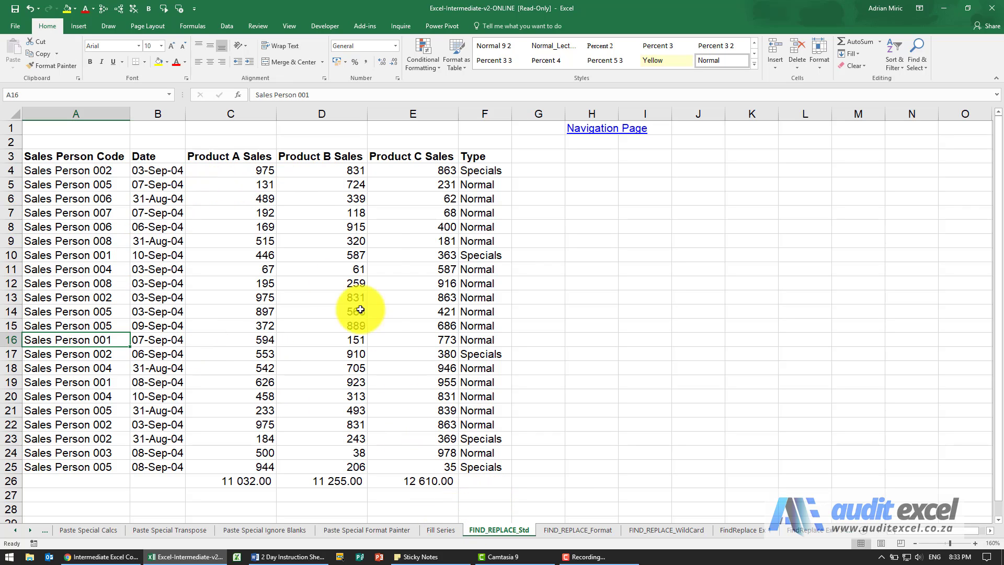
left_click(168, 210)
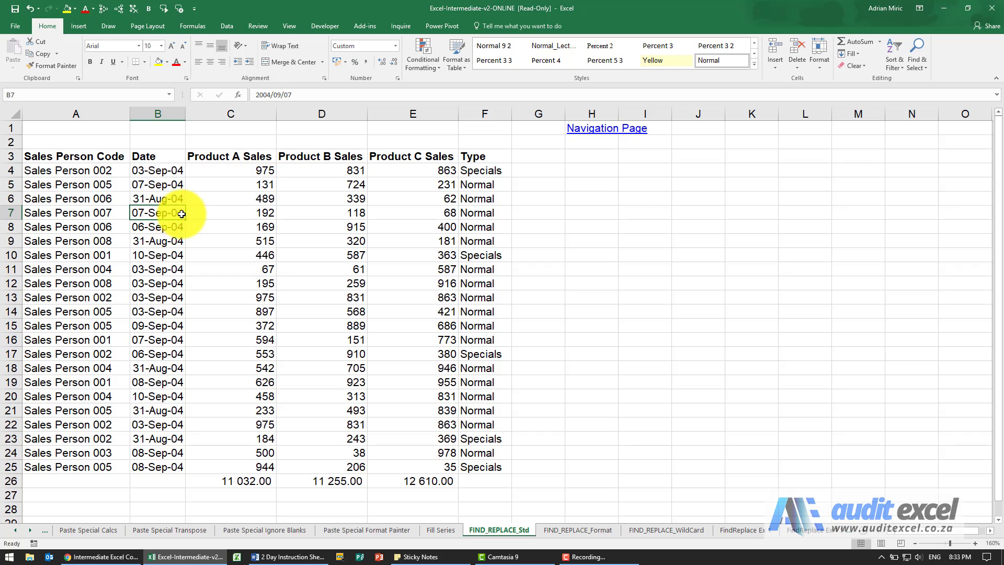